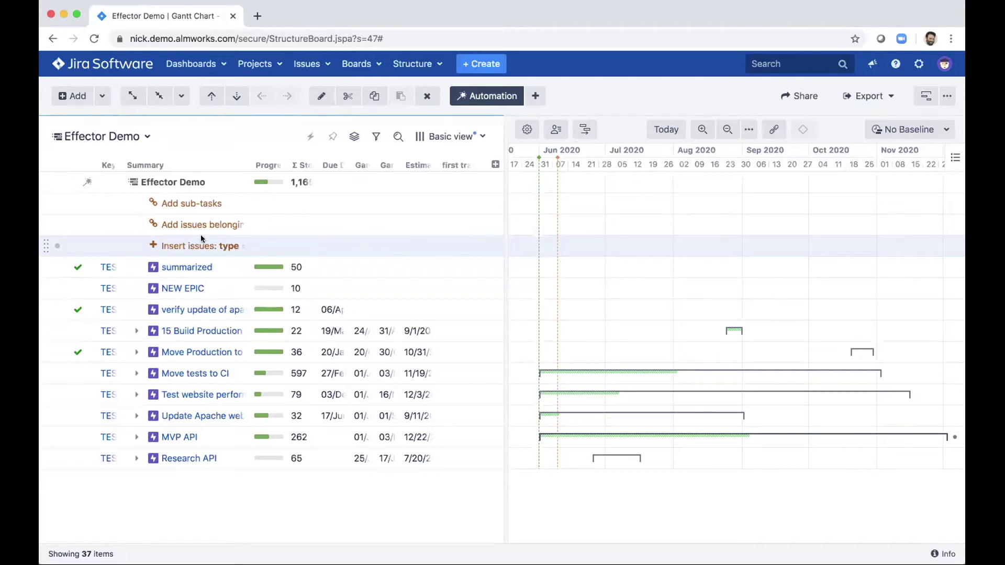
Step: Expand the 15 Build Production, Move Production to CI and Move tests to CI epics and review their Gantt bars
{"action": "left_click", "coordinate": [137, 331]}
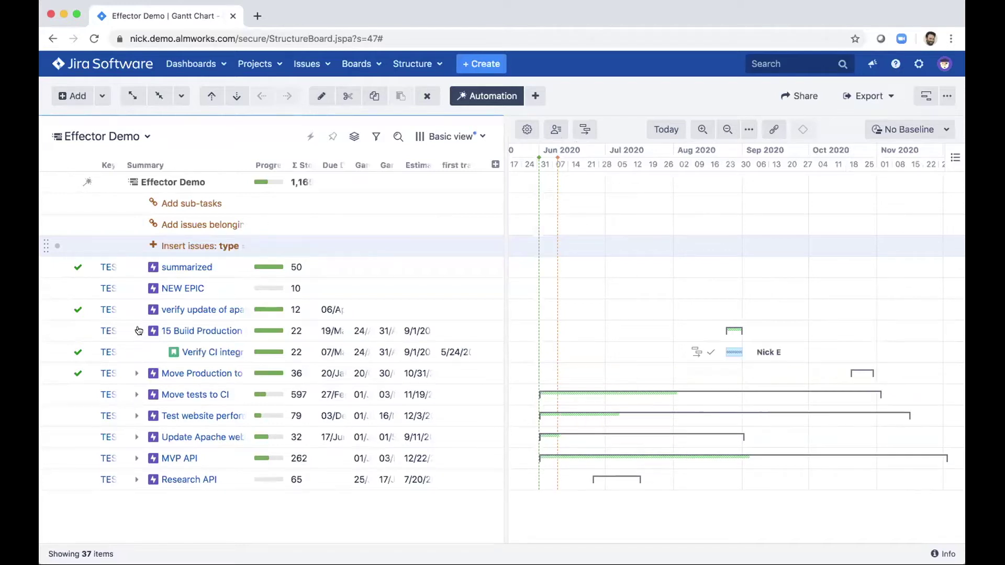
{"action": "left_click", "coordinate": [136, 374]}
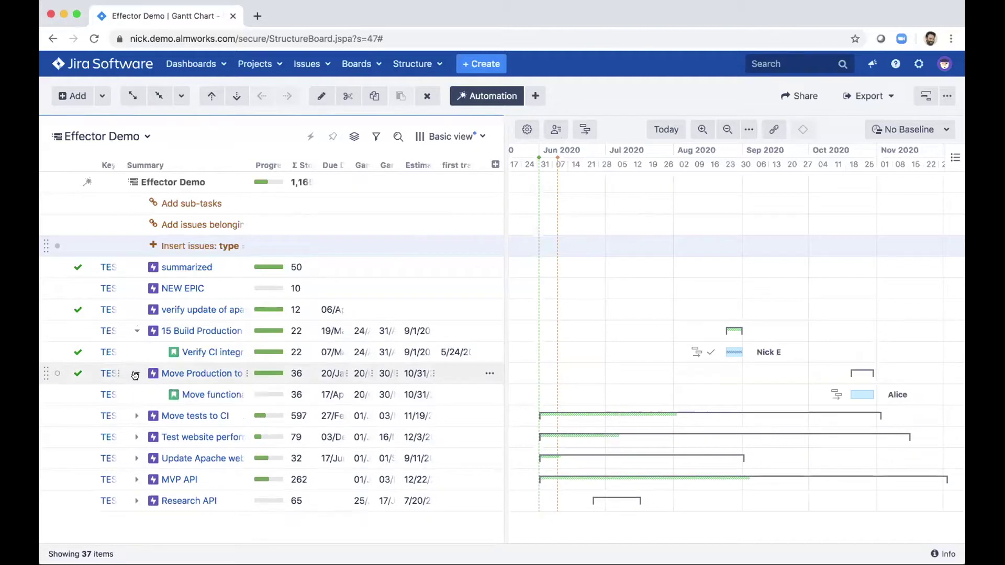
{"action": "left_click", "coordinate": [137, 416]}
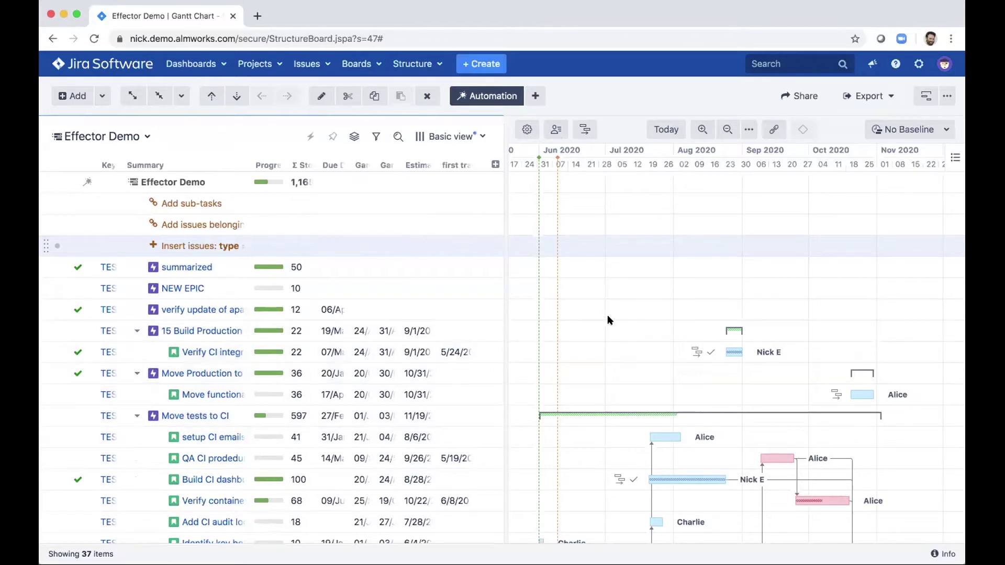
{"action": "scroll", "coordinate": [662, 336], "scroll_direction": "down", "scroll_amount": 2}
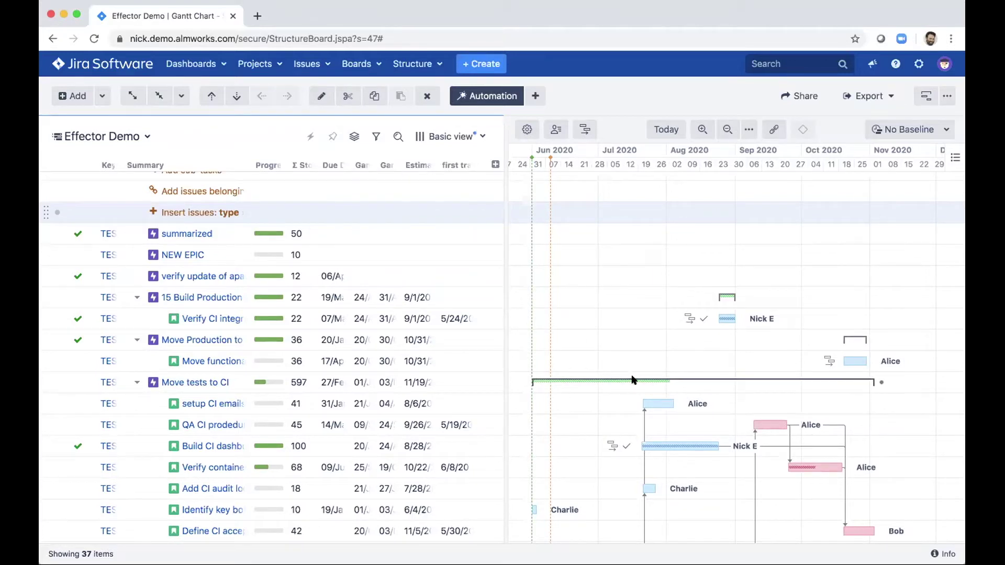
{"action": "scroll", "coordinate": [630, 390], "scroll_direction": "down", "scroll_amount": 2}
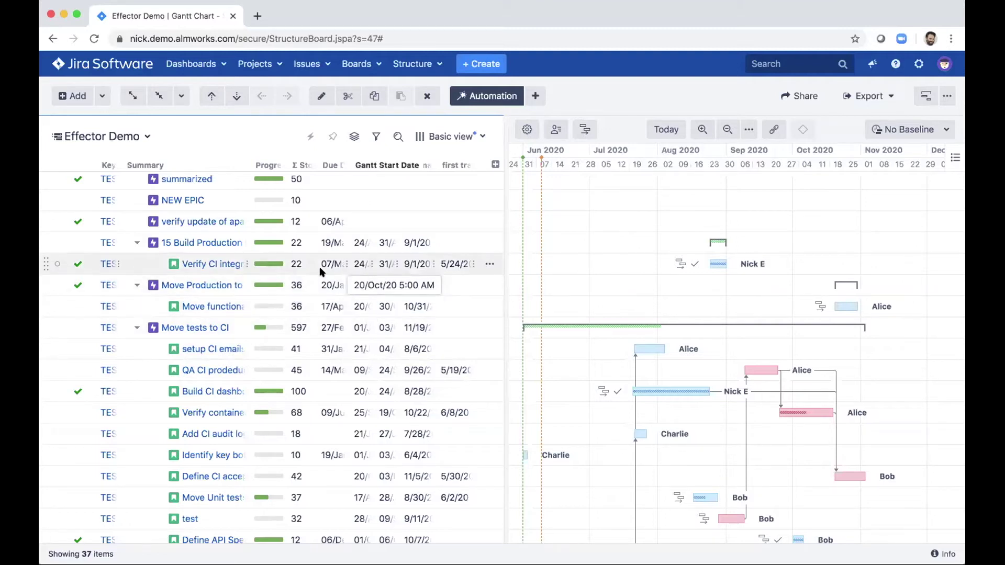
{"action": "scroll", "coordinate": [293, 286], "scroll_direction": "up", "scroll_amount": 2}
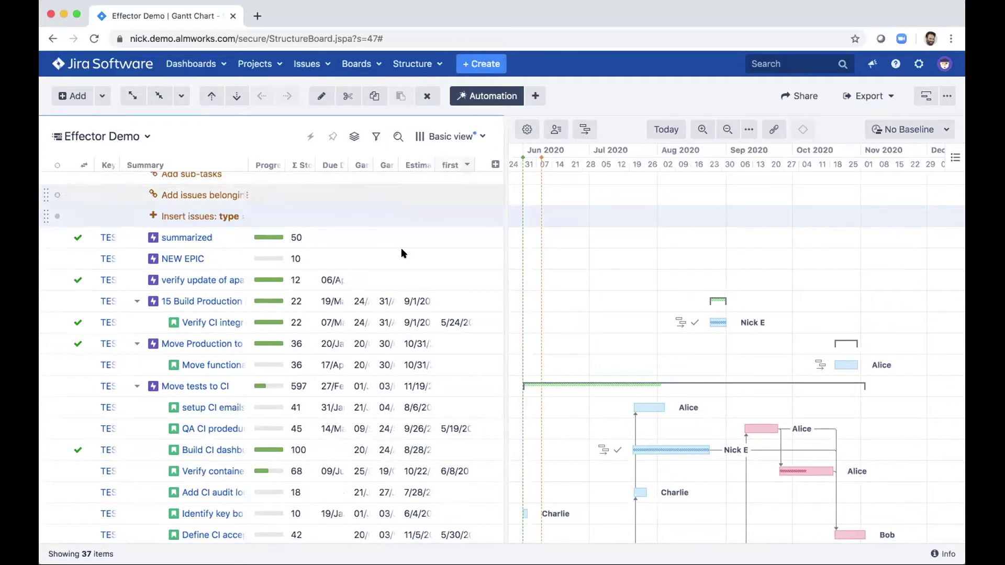
Step: Turn off the Gantt panel and Collapse All so only the top-level epics remain
{"action": "left_click", "coordinate": [926, 96]}
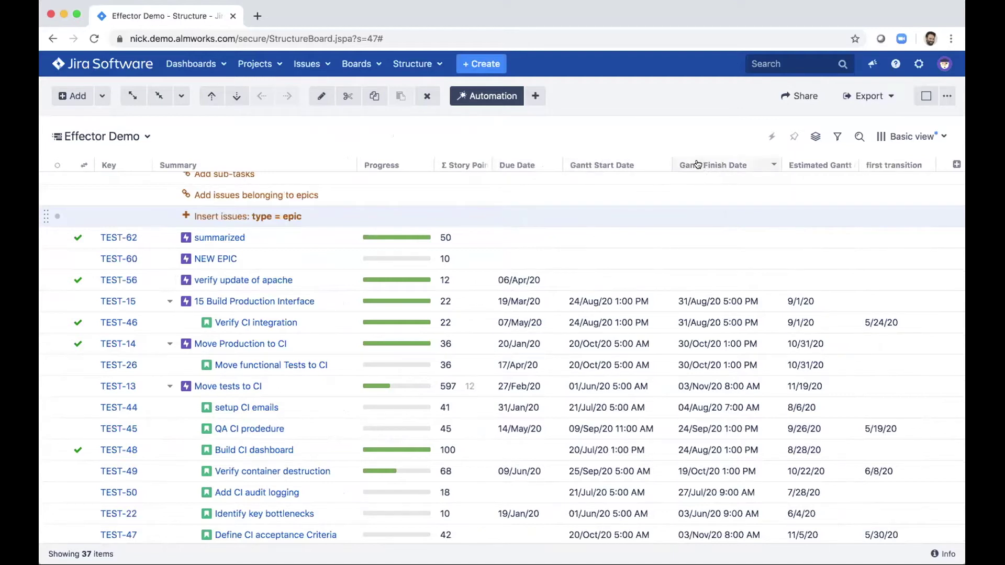
{"action": "left_click", "coordinate": [157, 97]}
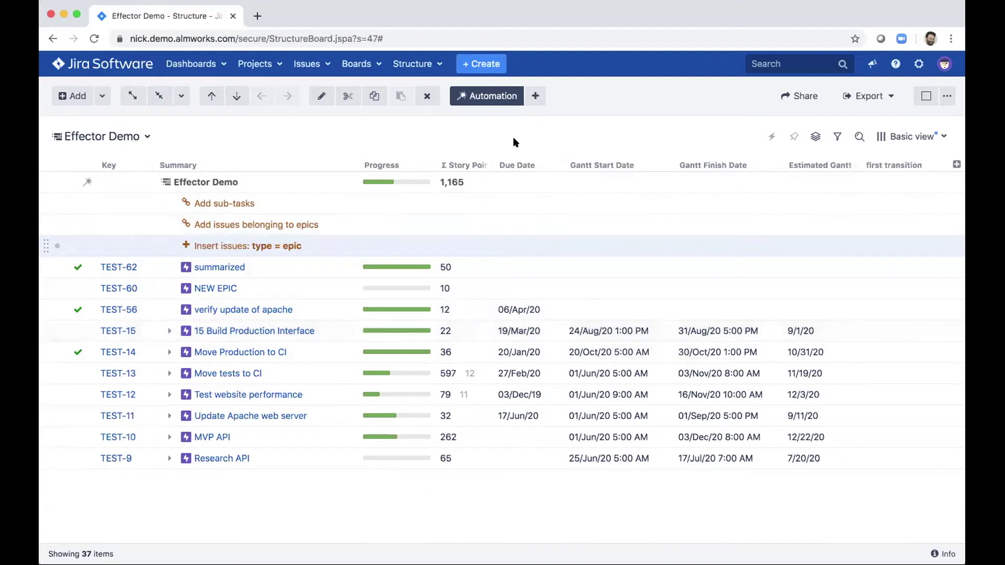
Step: Add an Attribute to Issue Field effector mapping Gantt Start Date to the Start Date field
{"action": "left_click", "coordinate": [531, 98]}
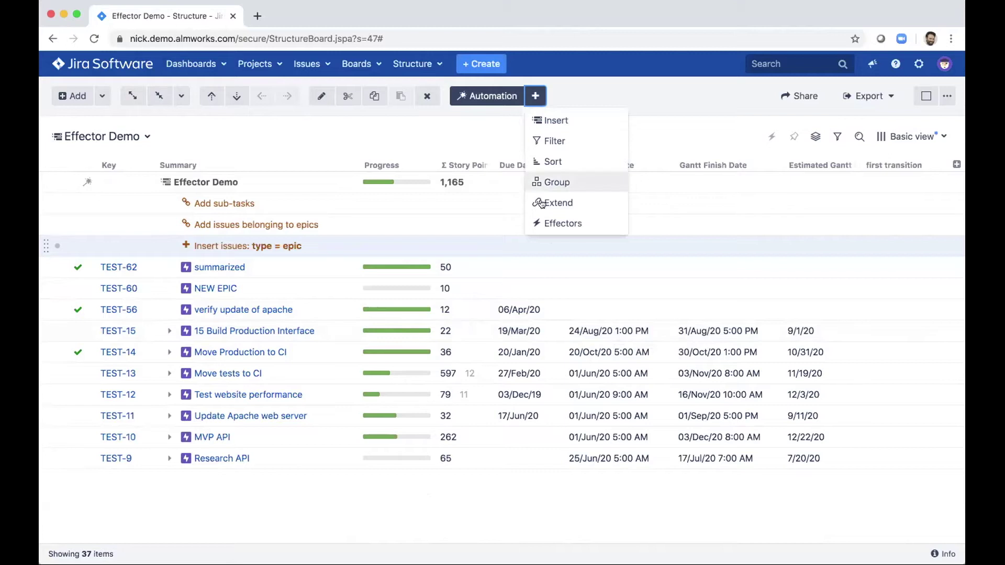
{"action": "left_click", "coordinate": [556, 225]}
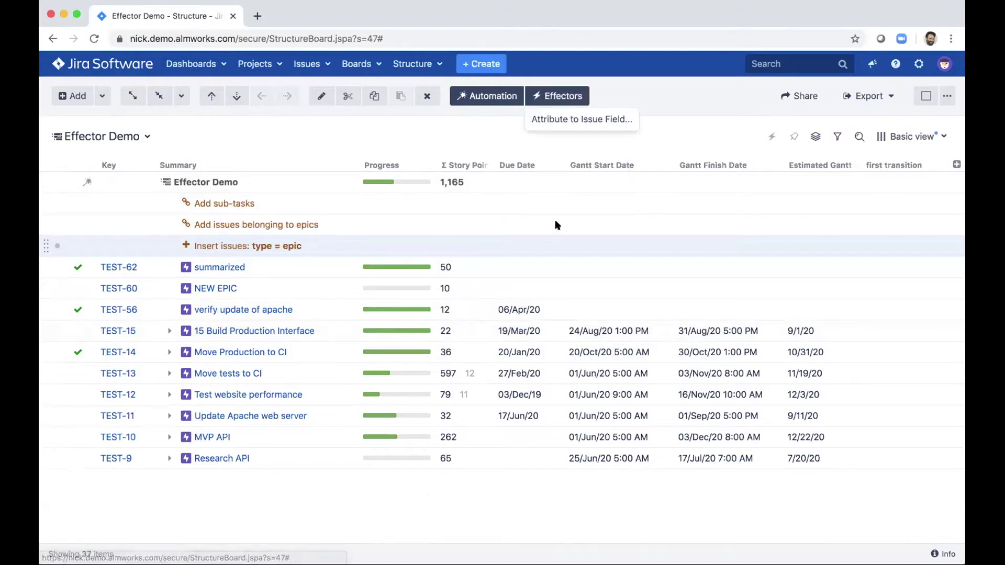
{"action": "left_click", "coordinate": [565, 128]}
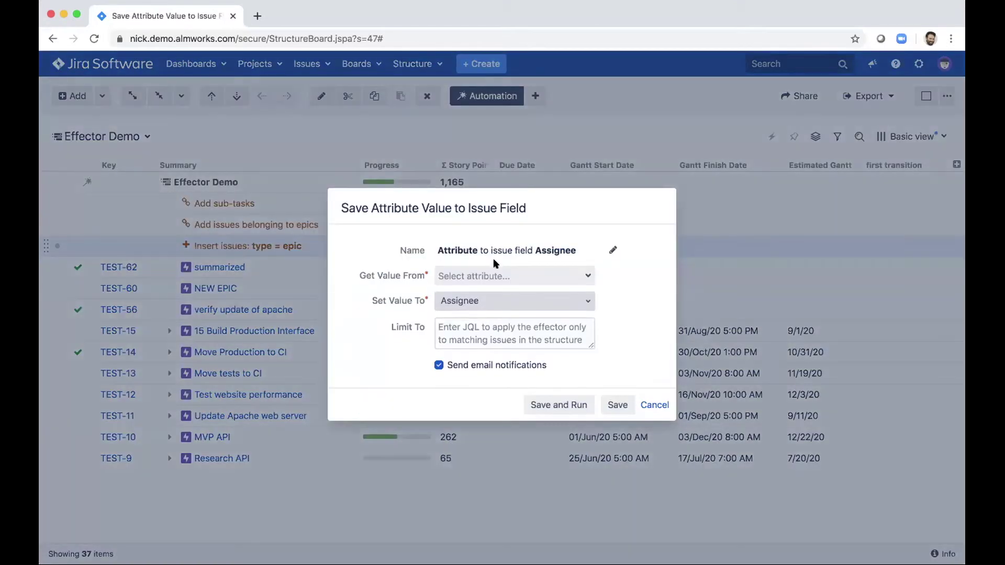
{"action": "left_click", "coordinate": [503, 272]}
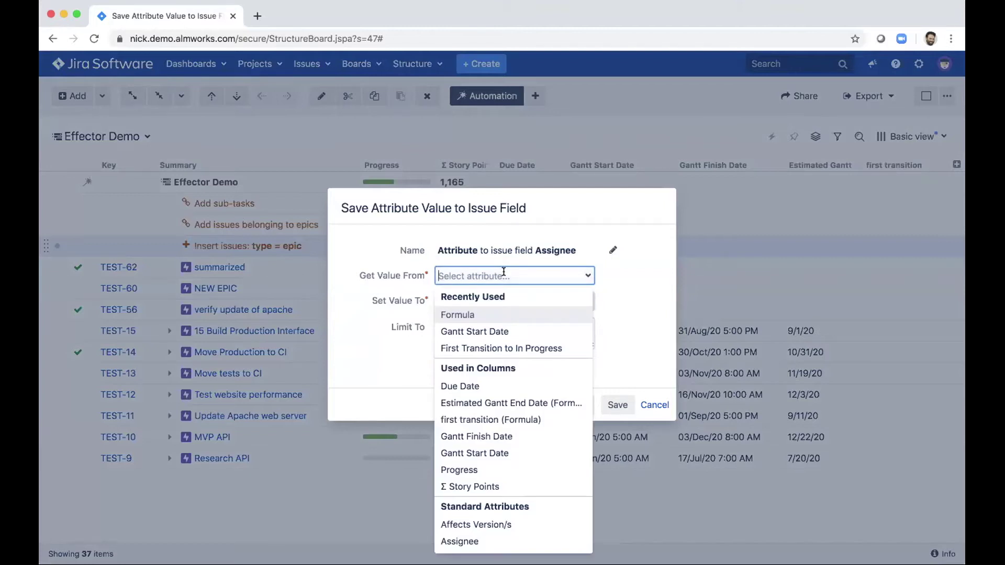
{"action": "left_click", "coordinate": [492, 332]}
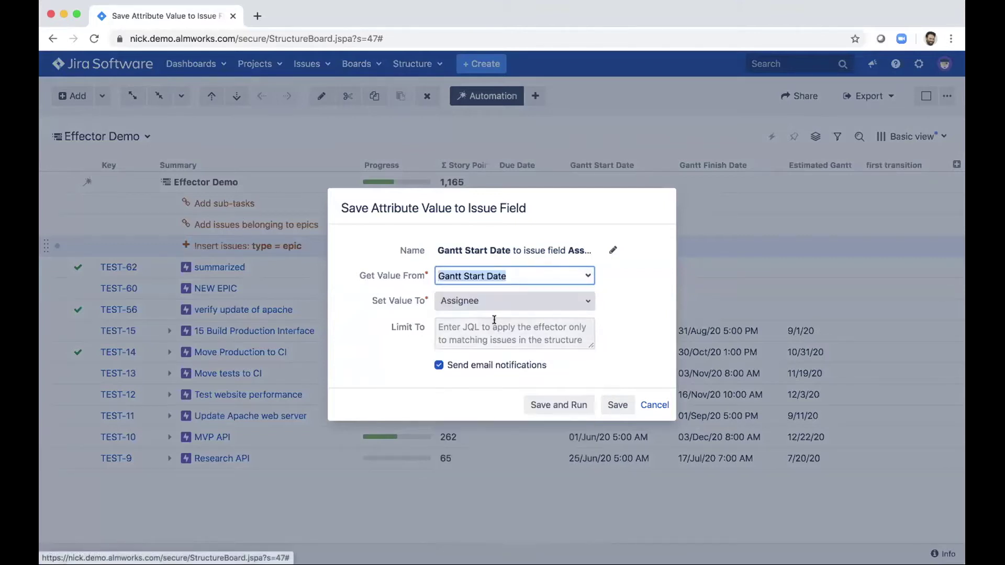
{"action": "left_click", "coordinate": [491, 304]}
{"action": "type", "text": "start"}
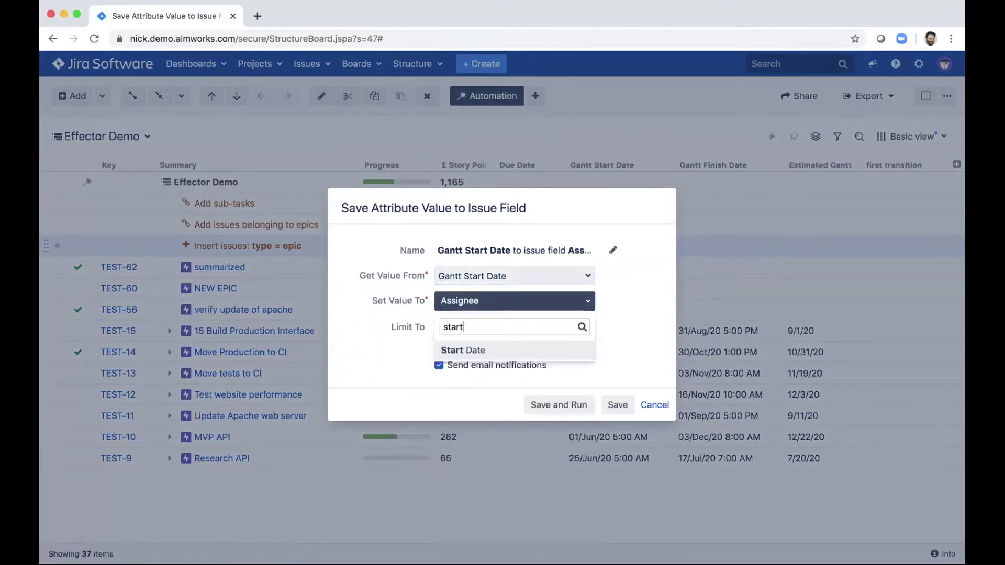
{"action": "left_click", "coordinate": [469, 350]}
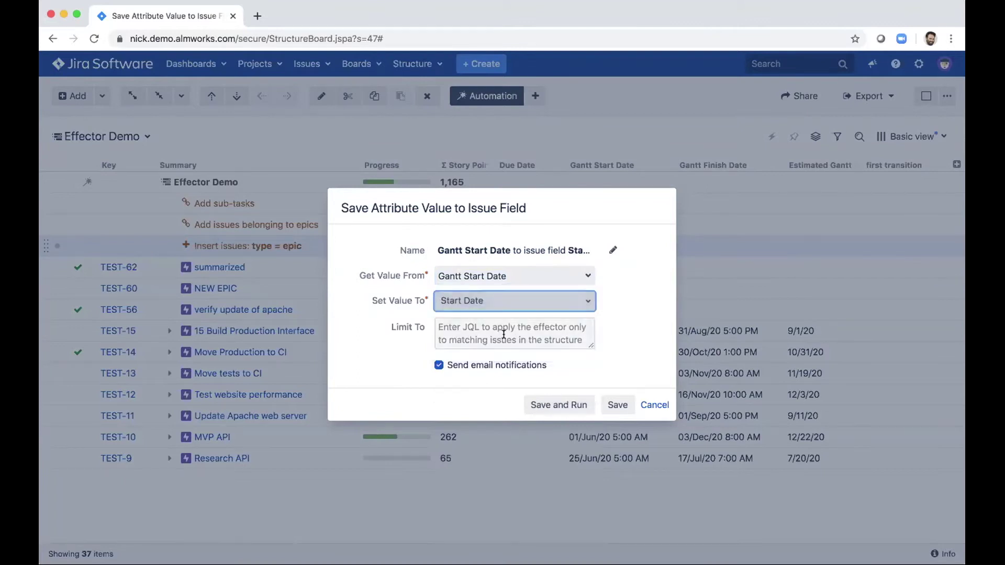
Step: Limit the effector to 'type = epic and project = test', then save and run it
{"action": "left_click", "coordinate": [467, 346]}
{"action": "type", "text": "type = epic"}
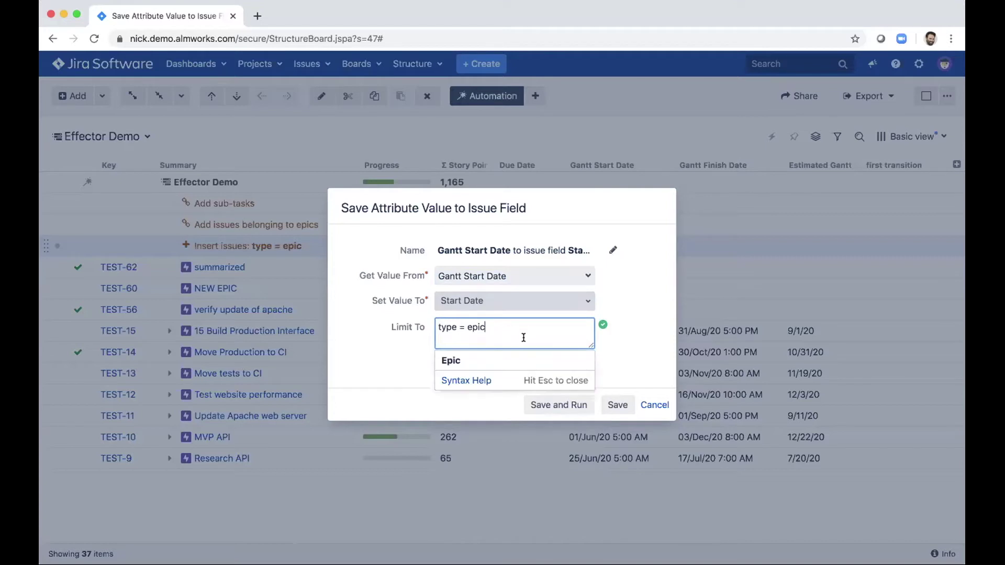
{"action": "left_click", "coordinate": [484, 360]}
{"action": "type", "text": "and project = test"}
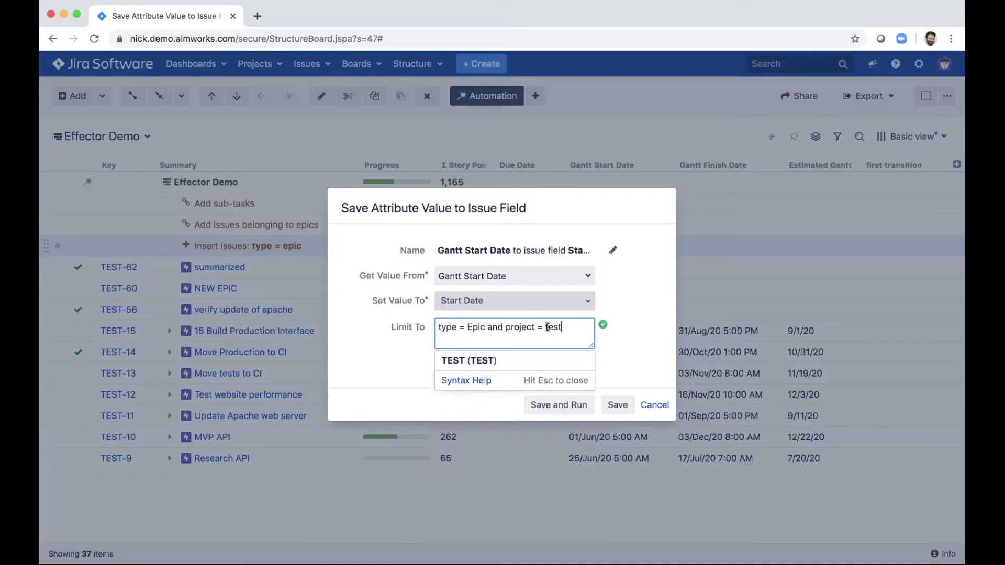
{"action": "left_click", "coordinate": [614, 349]}
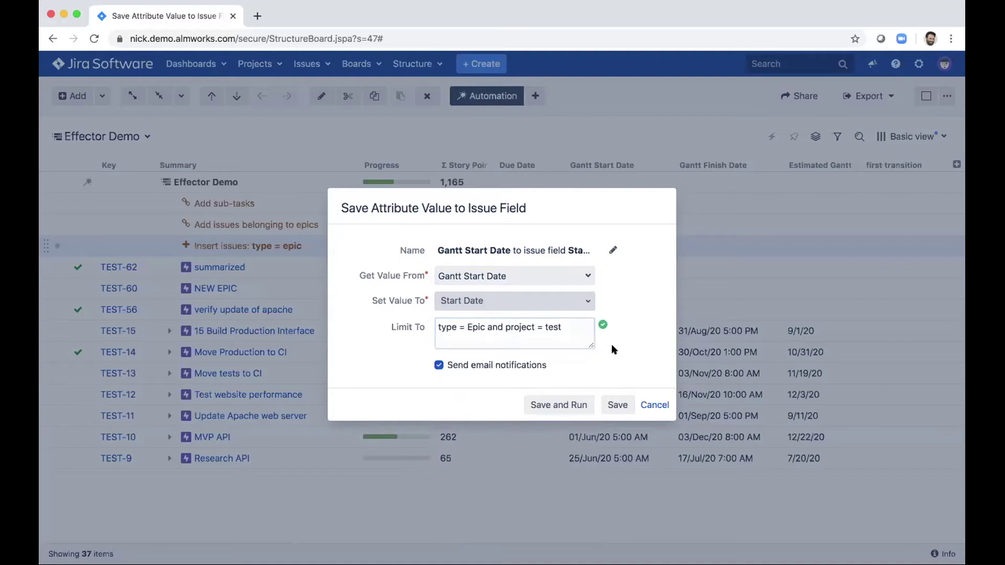
{"action": "left_click", "coordinate": [558, 401]}
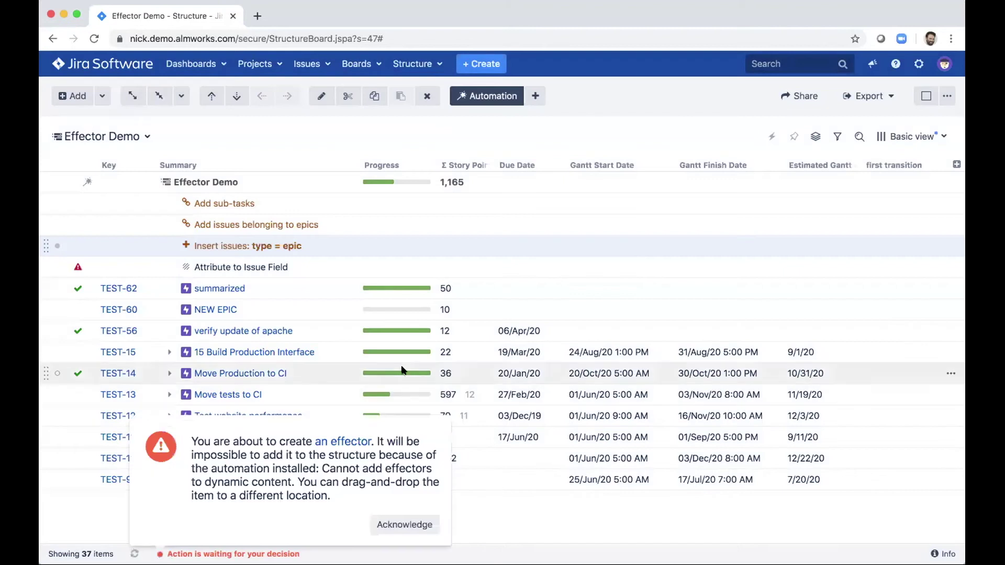
Step: Move the effector above Insert issues, run it, and apply all 7 Start Date changes
{"action": "mouse_move", "coordinate": [135, 262]}
{"action": "left_click_drag", "start_coordinate": [44, 260], "coordinate": [43, 231]}
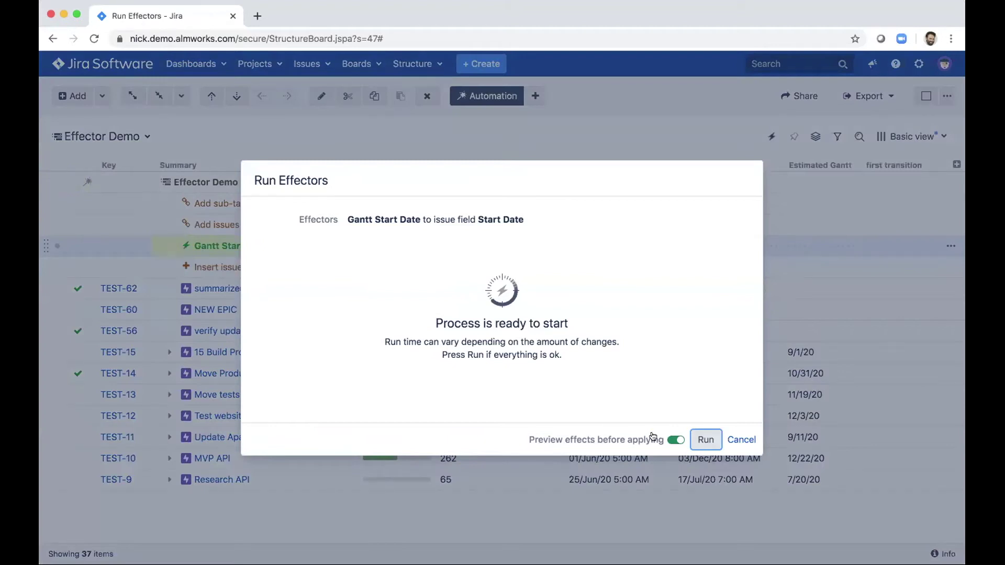
{"action": "left_click", "coordinate": [704, 439]}
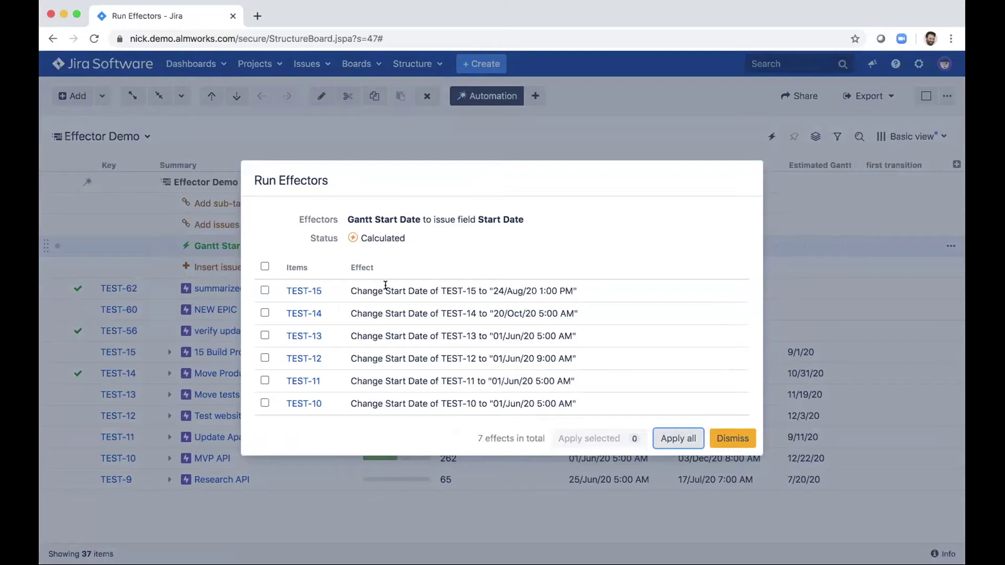
{"action": "scroll", "coordinate": [429, 284], "scroll_direction": "down", "scroll_amount": 1}
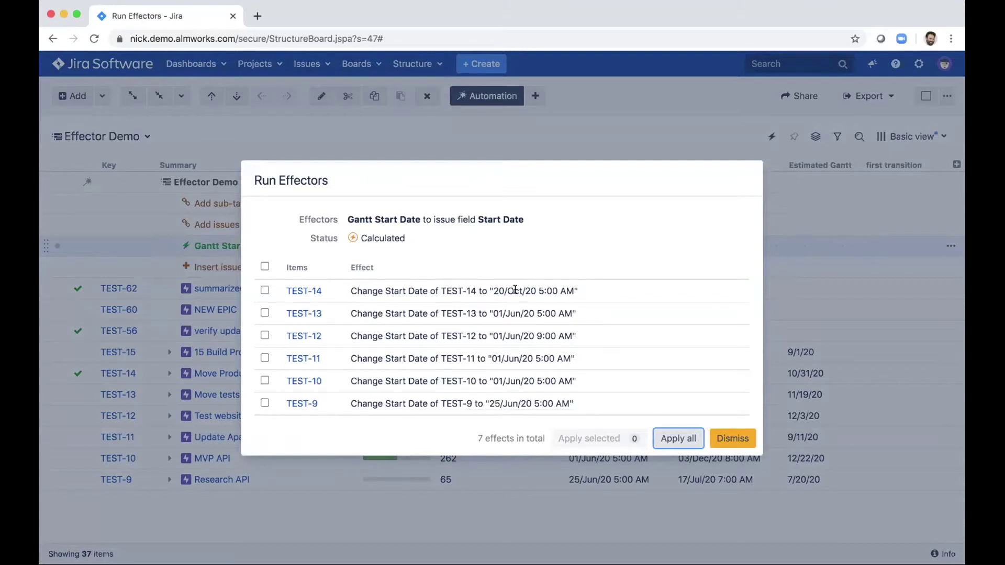
{"action": "left_click", "coordinate": [670, 437]}
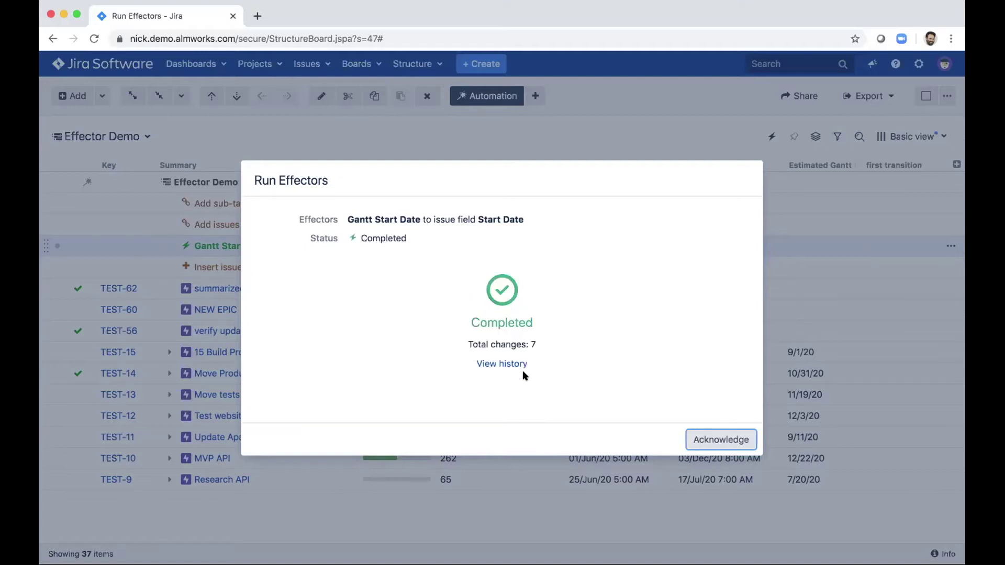
Step: Acknowledge the completed effector run and close the column list again
{"action": "left_click", "coordinate": [710, 441]}
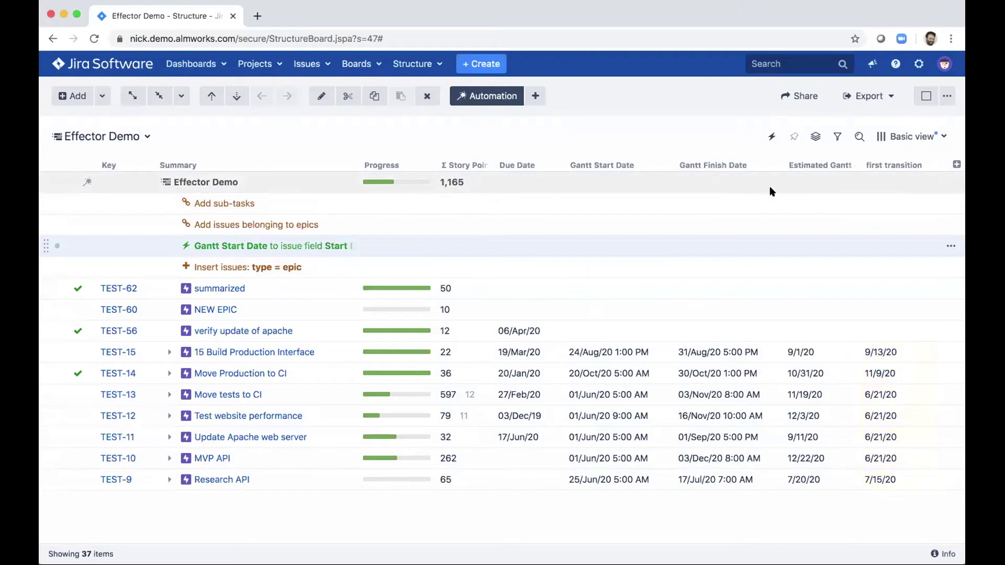
{"action": "left_click", "coordinate": [956, 164]}
{"action": "left_click", "coordinate": [955, 164]}
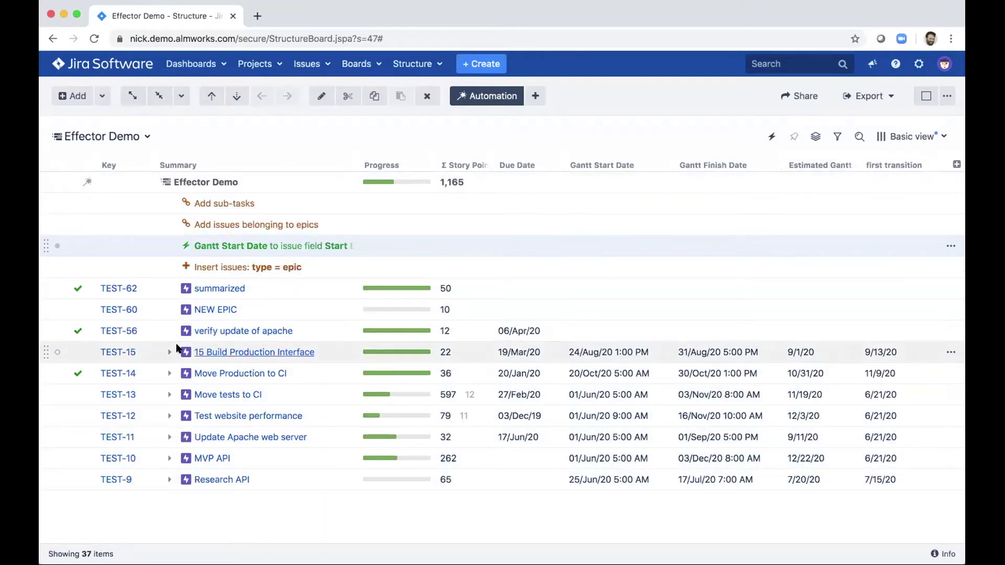
Step: Open Move tests to CI (TEST-13) in a new tab, search it for 'start', then close it
{"action": "left_click", "coordinate": [166, 373]}
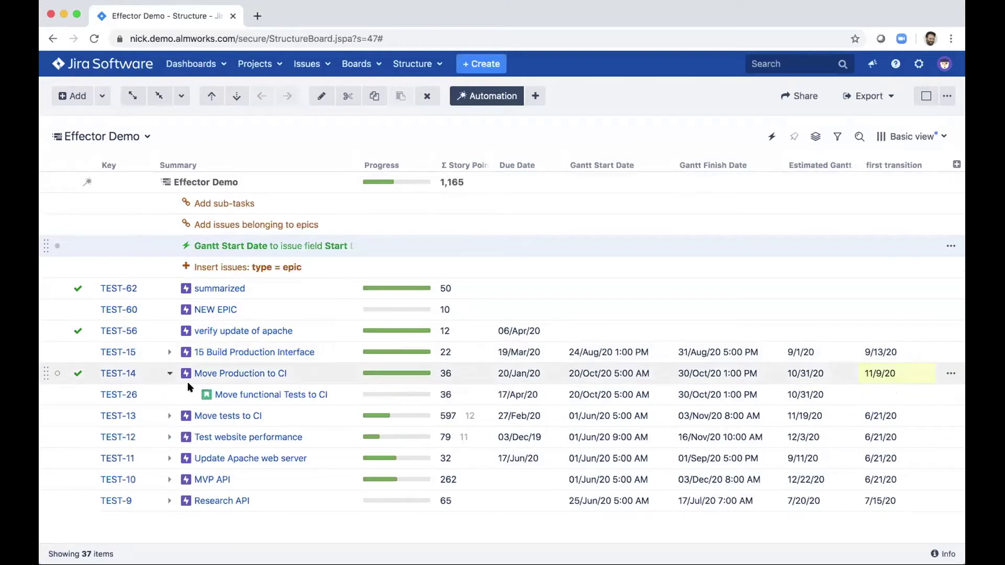
{"action": "left_click", "coordinate": [212, 418], "text": "super"}
{"action": "left_click", "coordinate": [313, 20]}
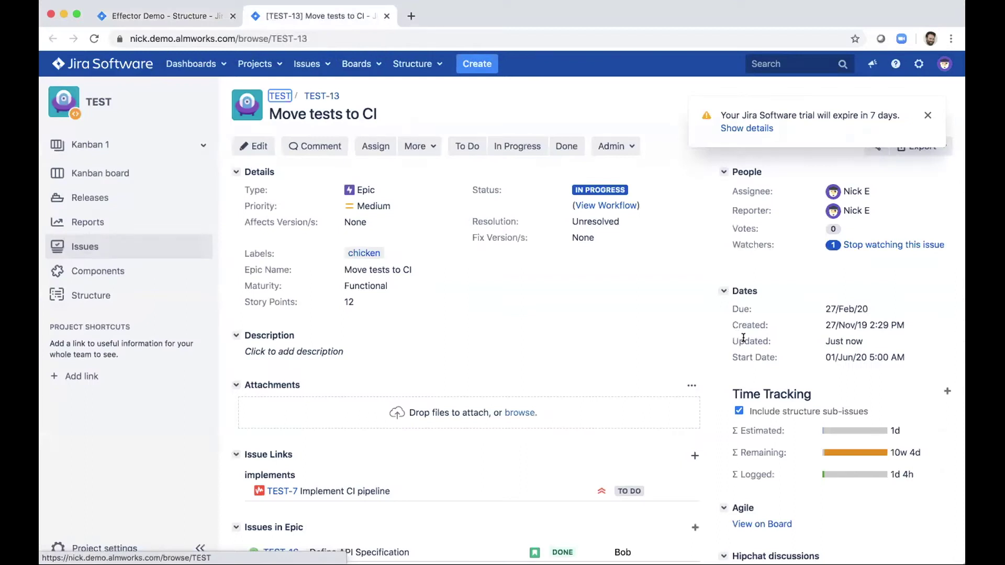
{"action": "scroll", "coordinate": [765, 367], "scroll_direction": "down", "scroll_amount": 6}
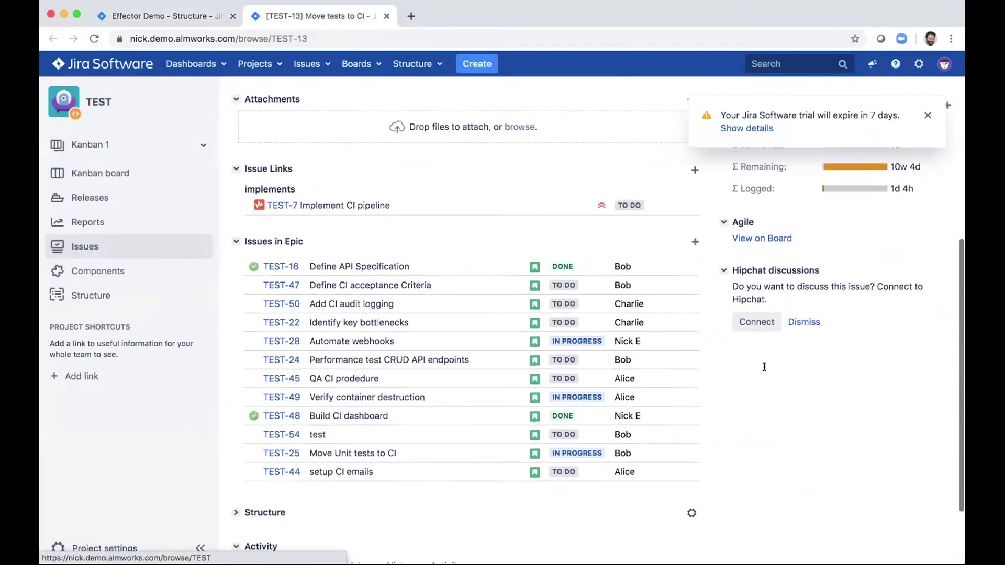
{"action": "scroll", "coordinate": [763, 363], "scroll_direction": "up", "scroll_amount": 7}
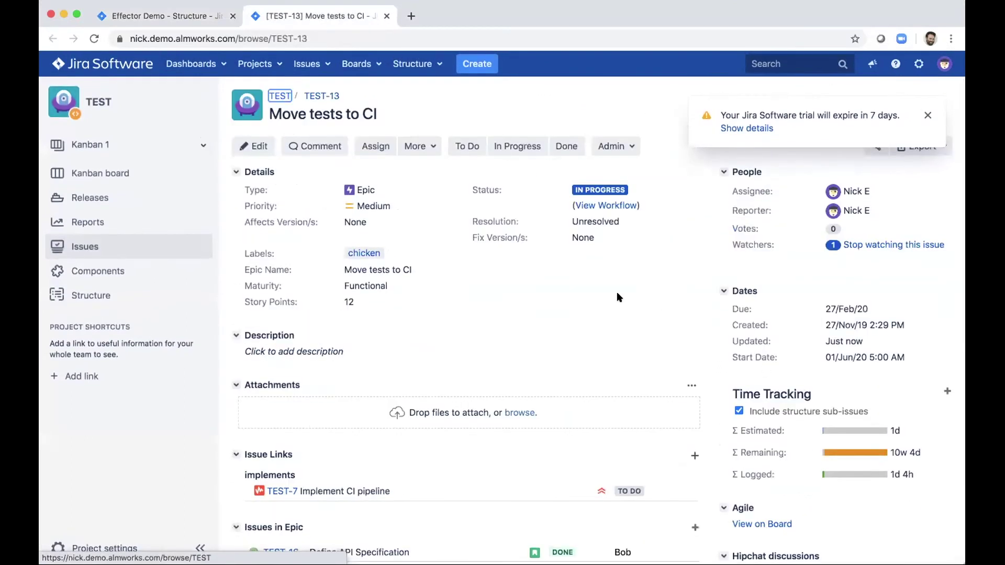
{"action": "key", "text": "super+f"}
{"action": "type", "text": "start"}
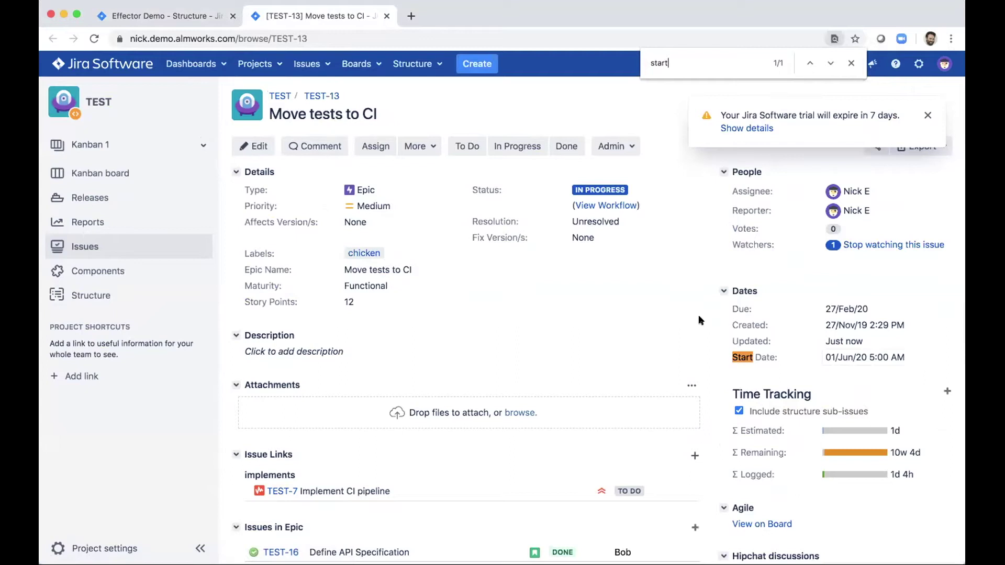
{"action": "left_click", "coordinate": [387, 16]}
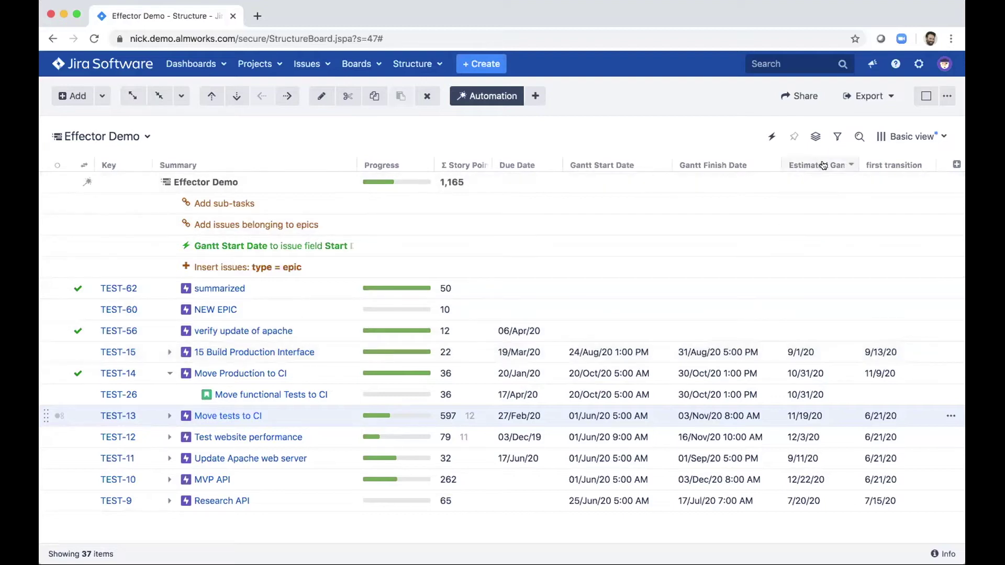
{"action": "left_click", "coordinate": [850, 162]}
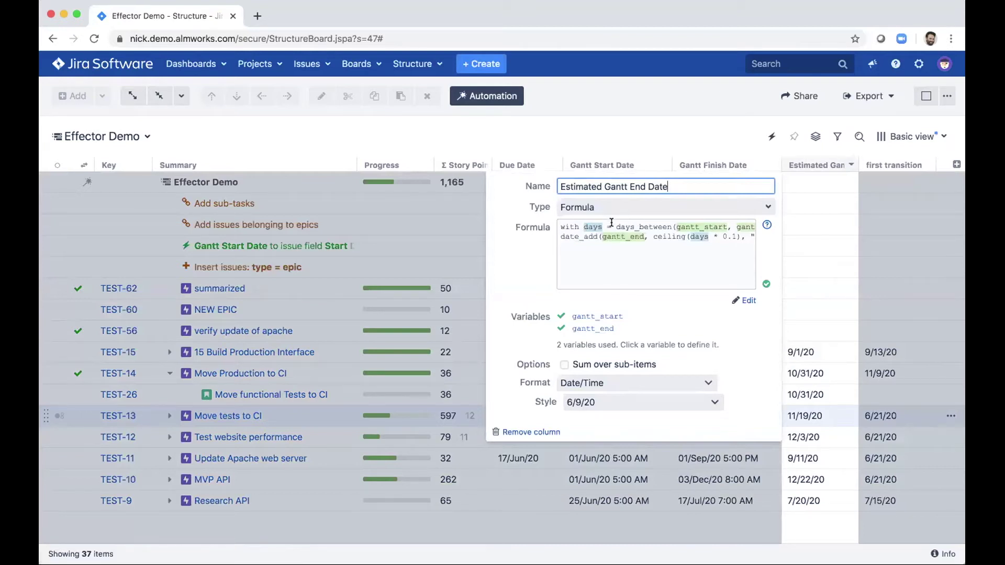
{"action": "left_click_drag", "start_coordinate": [612, 222], "coordinate": [752, 225]}
{"action": "left_click", "coordinate": [697, 224]}
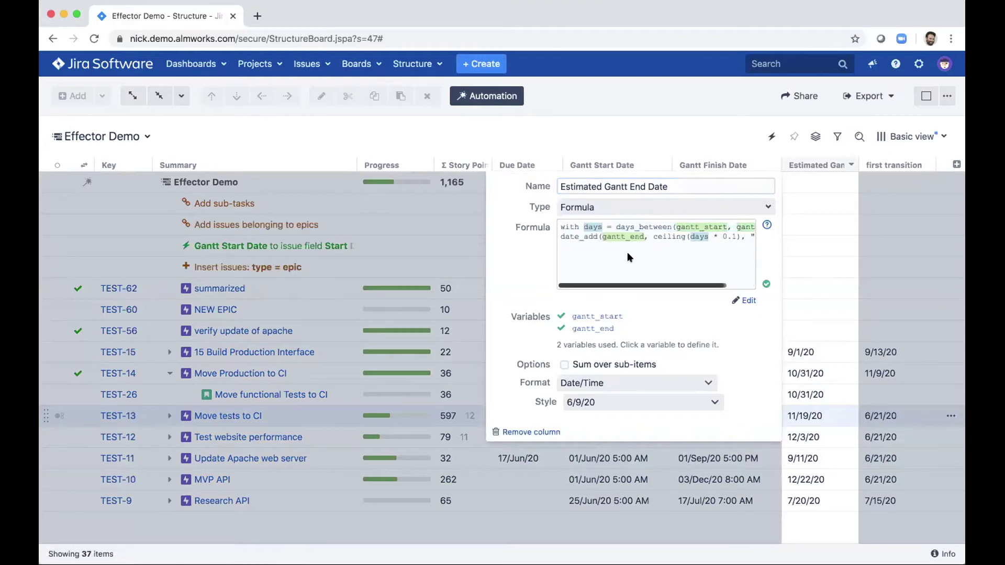
{"action": "scroll", "coordinate": [627, 252], "scroll_direction": "left", "scroll_amount": 2}
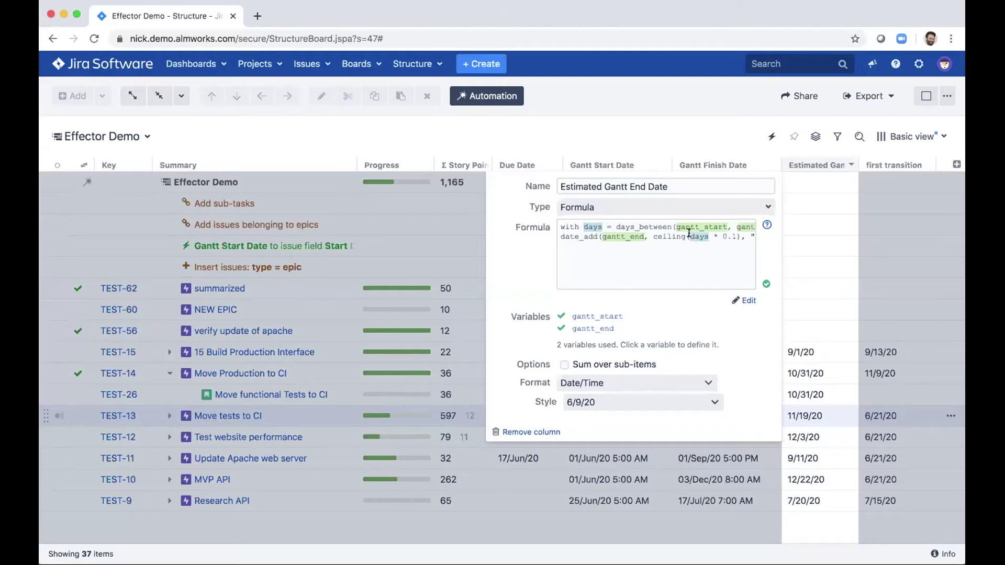
{"action": "scroll", "coordinate": [693, 247], "scroll_direction": "right", "scroll_amount": 2}
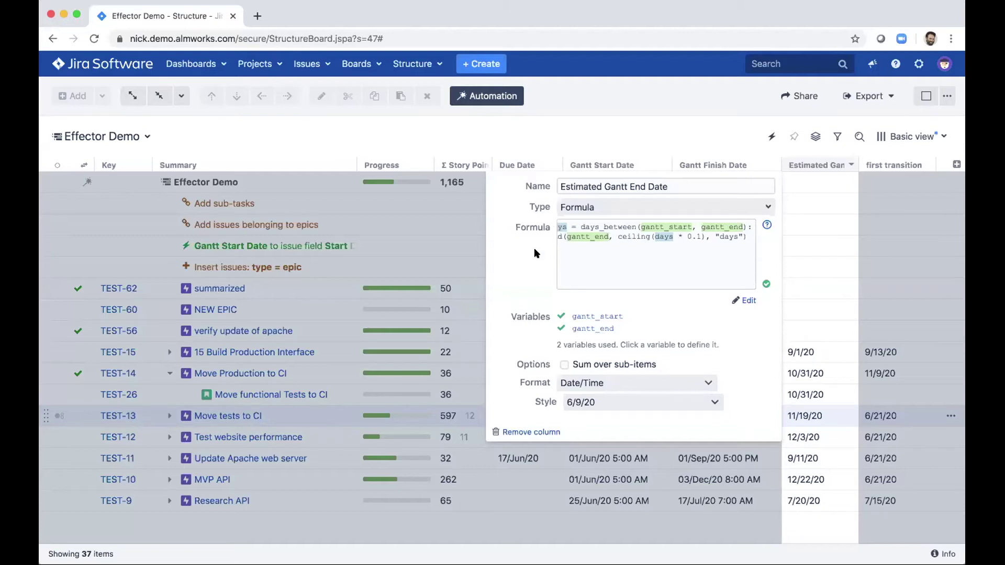
{"action": "left_click", "coordinate": [445, 181]}
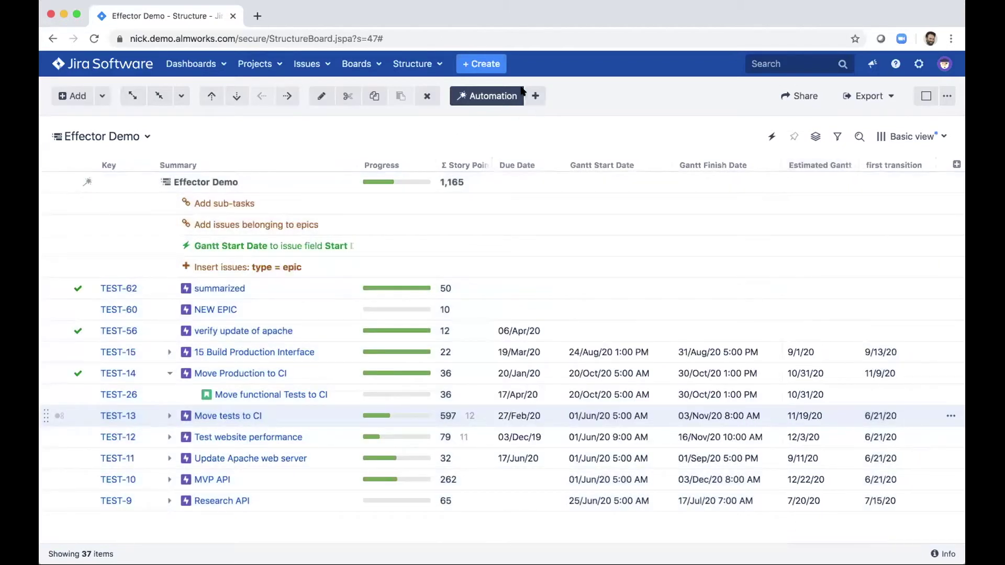
Step: On the Effector Demo root, add an Attribute to Issue Field effector sourced from Estimated Gantt End Date
{"action": "left_click", "coordinate": [365, 174]}
{"action": "left_click", "coordinate": [535, 96]}
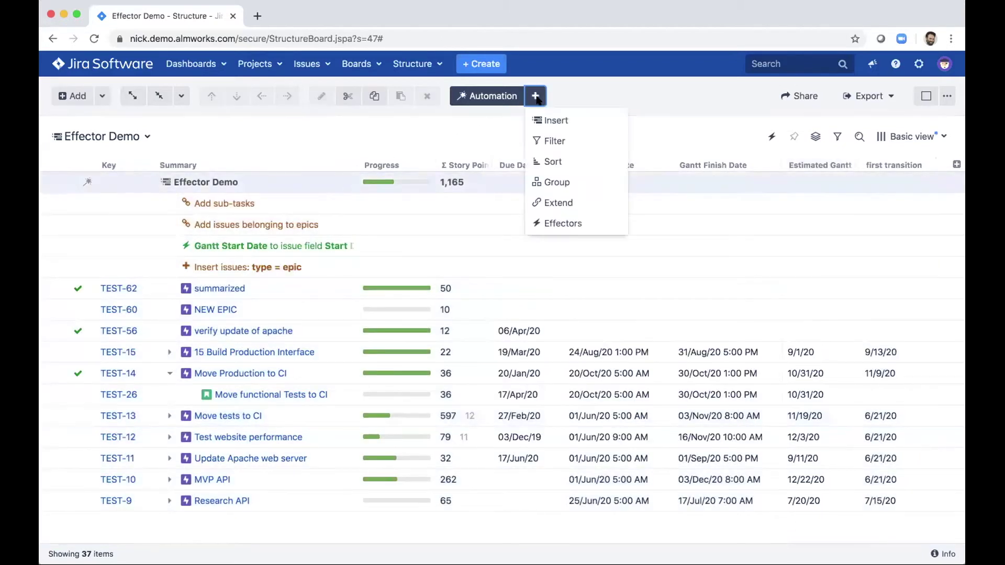
{"action": "left_click", "coordinate": [574, 225]}
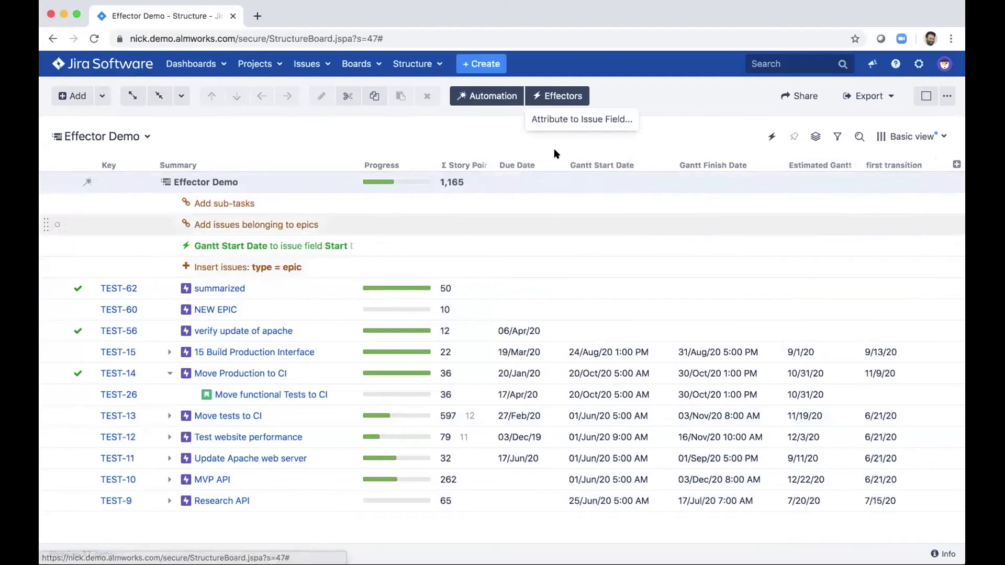
{"action": "left_click", "coordinate": [569, 115]}
{"action": "left_click", "coordinate": [508, 268]}
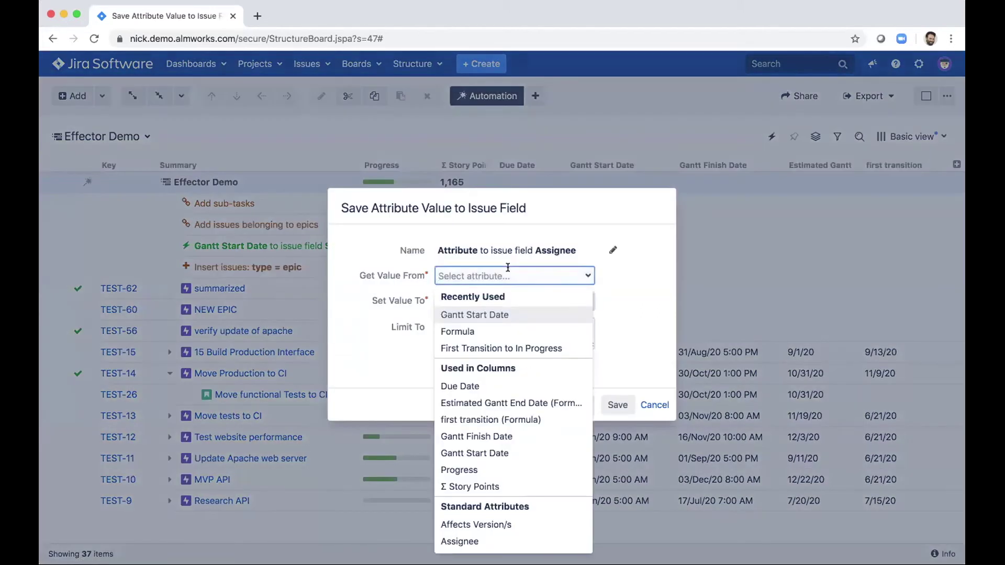
{"action": "type", "text": "esti"}
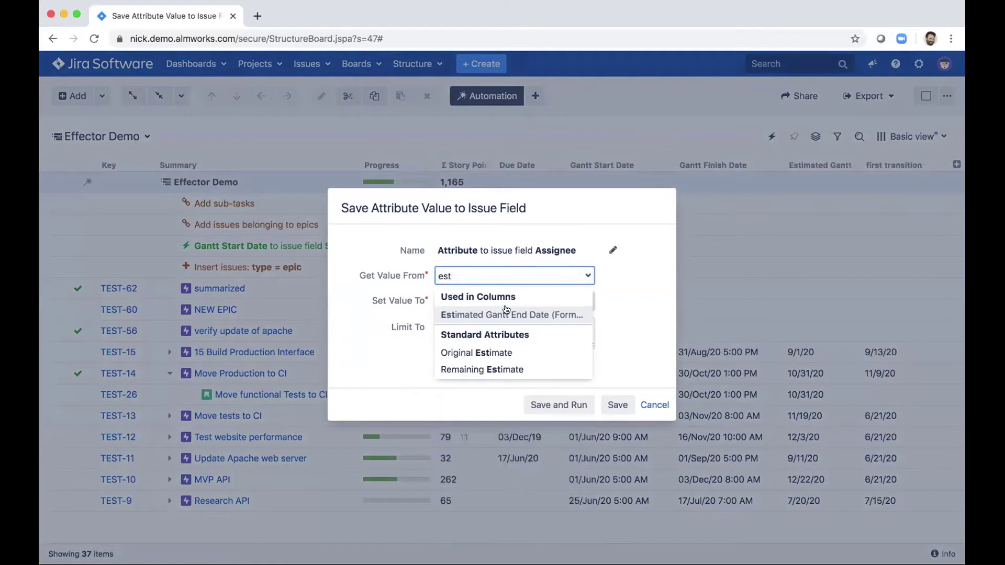
{"action": "left_click", "coordinate": [504, 313]}
Step: Target the Due Date field and begin the limit query 'type = epic and project = te'
{"action": "left_click", "coordinate": [492, 301]}
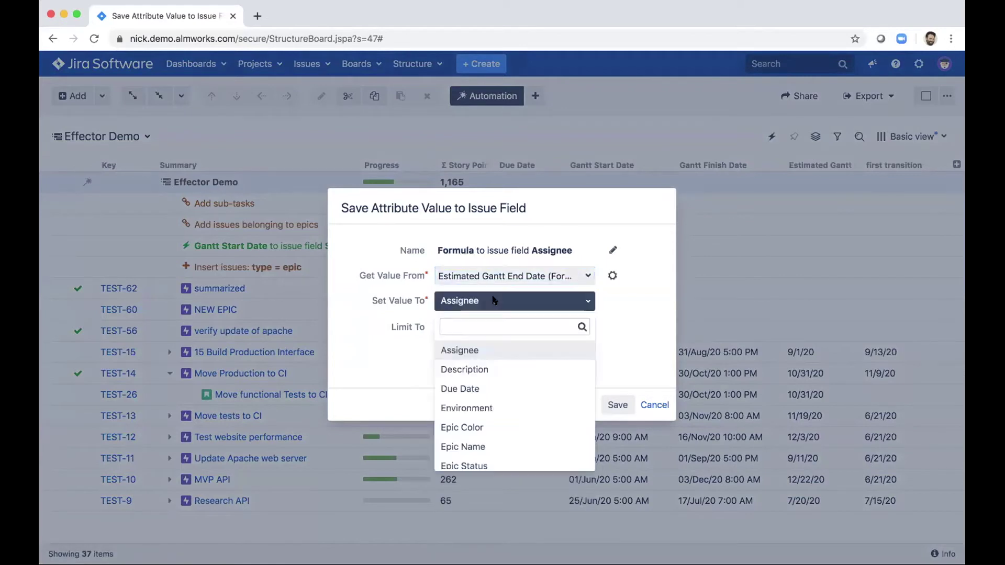
{"action": "type", "text": "dur"}
{"action": "key", "text": "BackSpace"}
{"action": "type", "text": "e"}
{"action": "left_click", "coordinate": [478, 350]}
{"action": "left_click", "coordinate": [496, 337]}
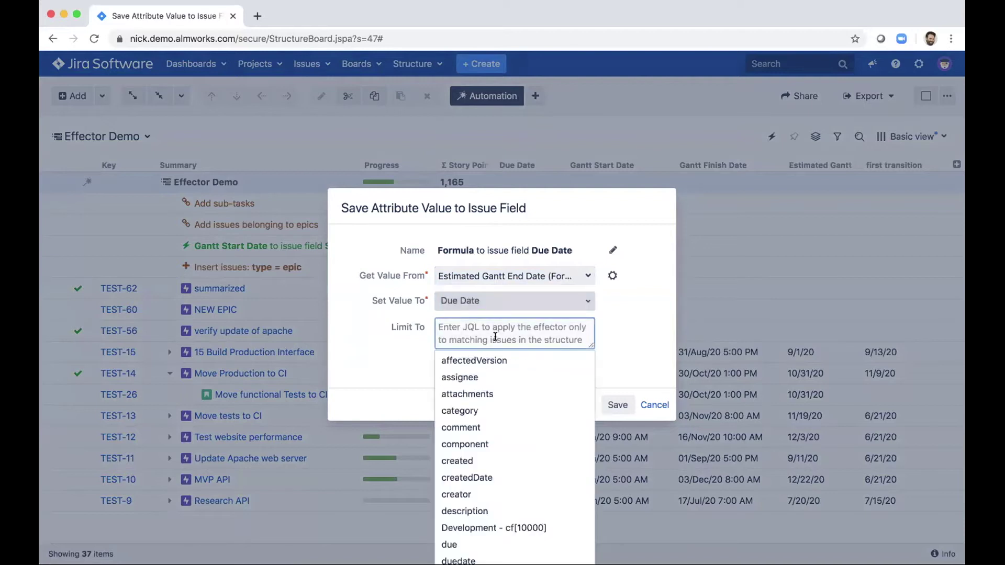
{"action": "type", "text": "type ="}
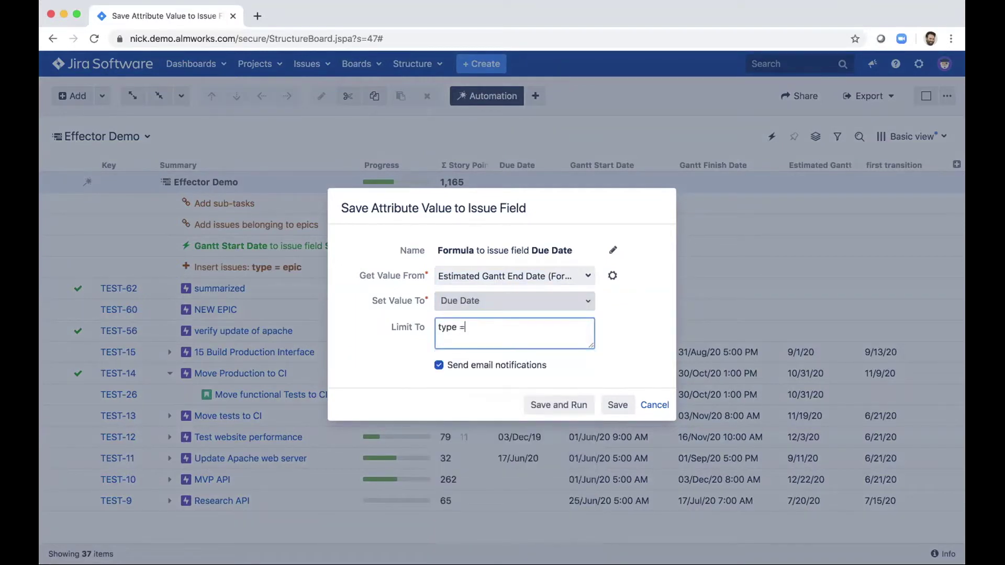
{"action": "type", "text": " epic and pro"}
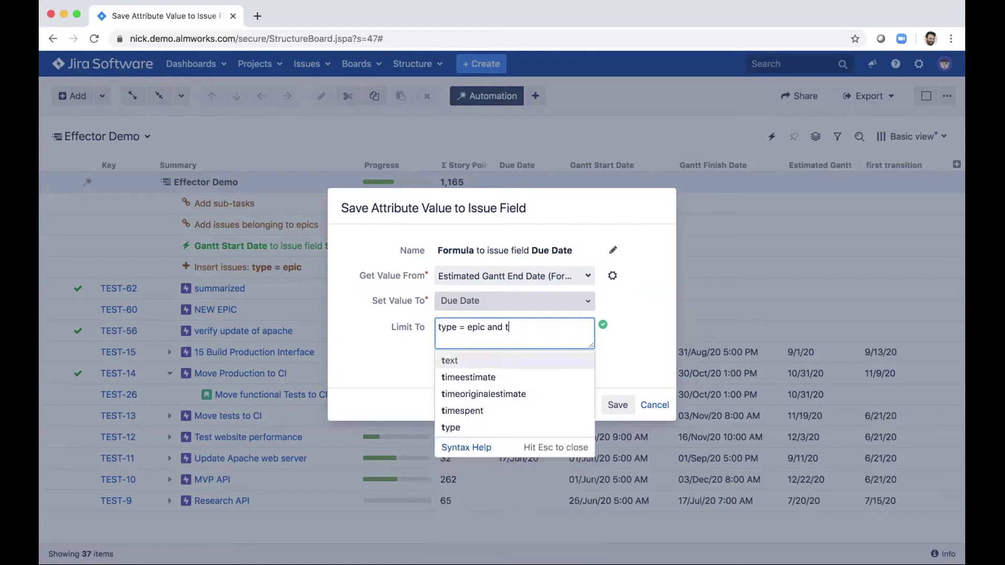
{"action": "type", "text": "ject = test"}
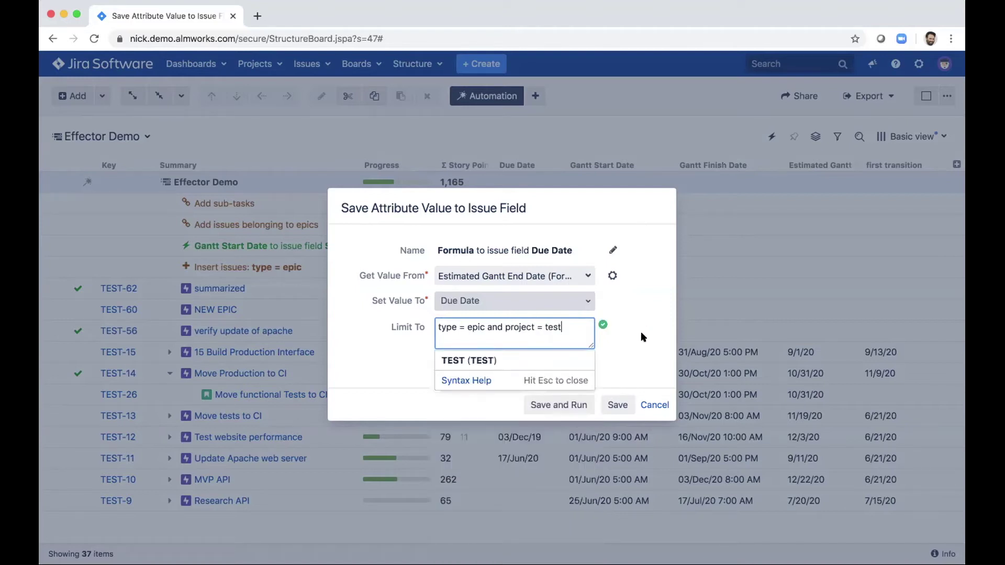
Step: Complete the project TEST limit, save and run the effector, apply all 8 Due Date changes, and acknowledge
{"action": "left_click", "coordinate": [639, 343]}
{"action": "left_click", "coordinate": [577, 405]}
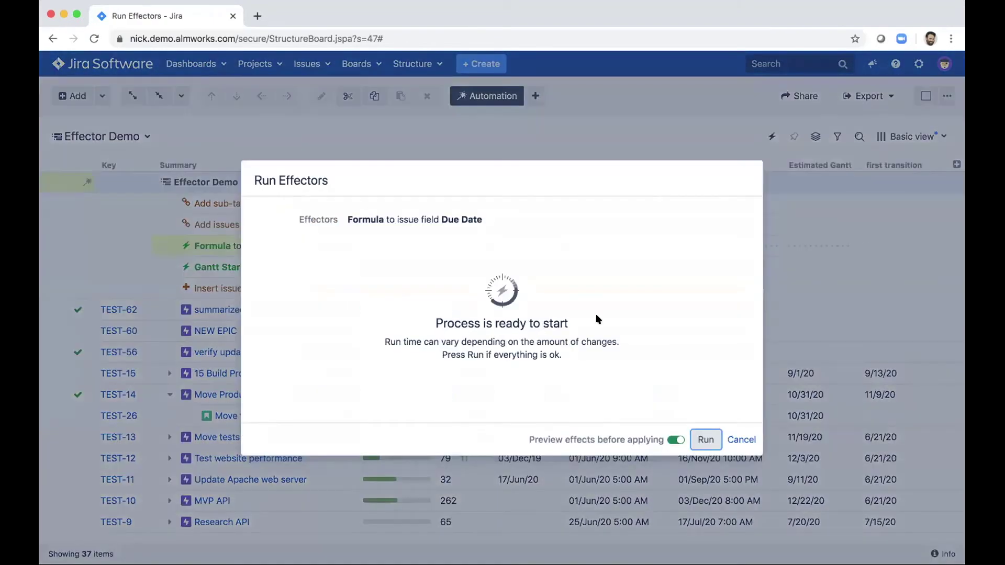
{"action": "left_click", "coordinate": [705, 439]}
{"action": "scroll", "coordinate": [435, 372], "scroll_direction": "down", "scroll_amount": 2}
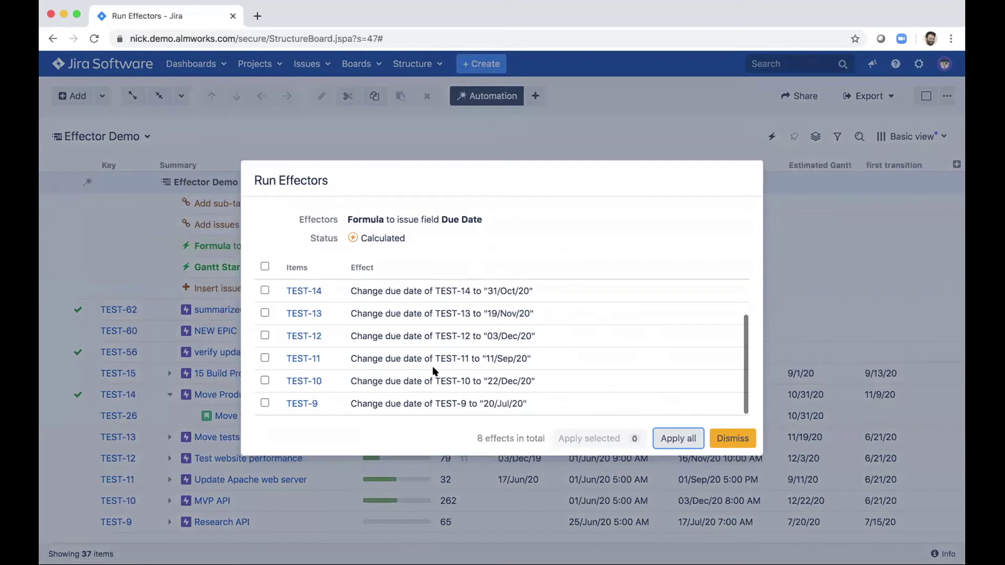
{"action": "left_click", "coordinate": [665, 435]}
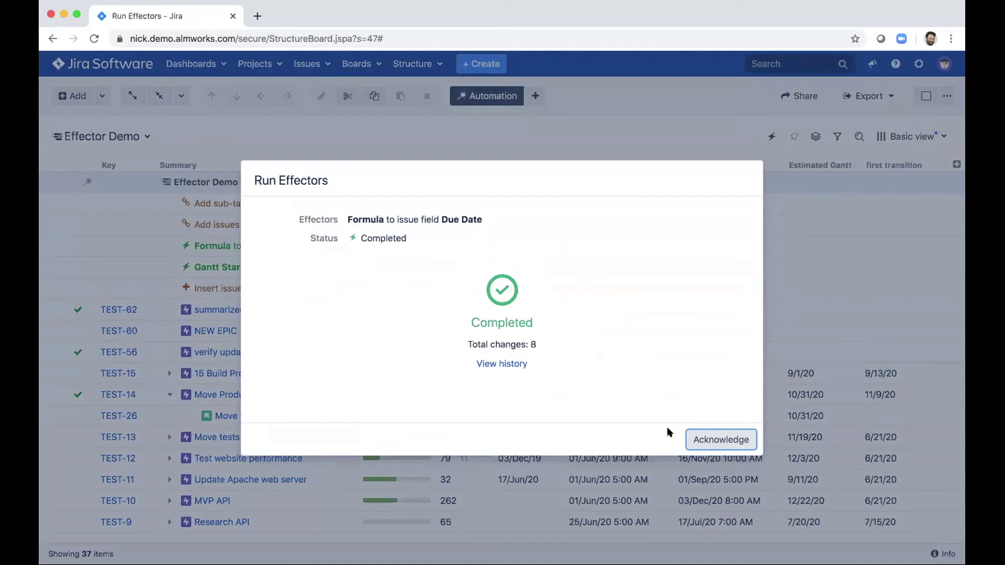
{"action": "left_click", "coordinate": [717, 442]}
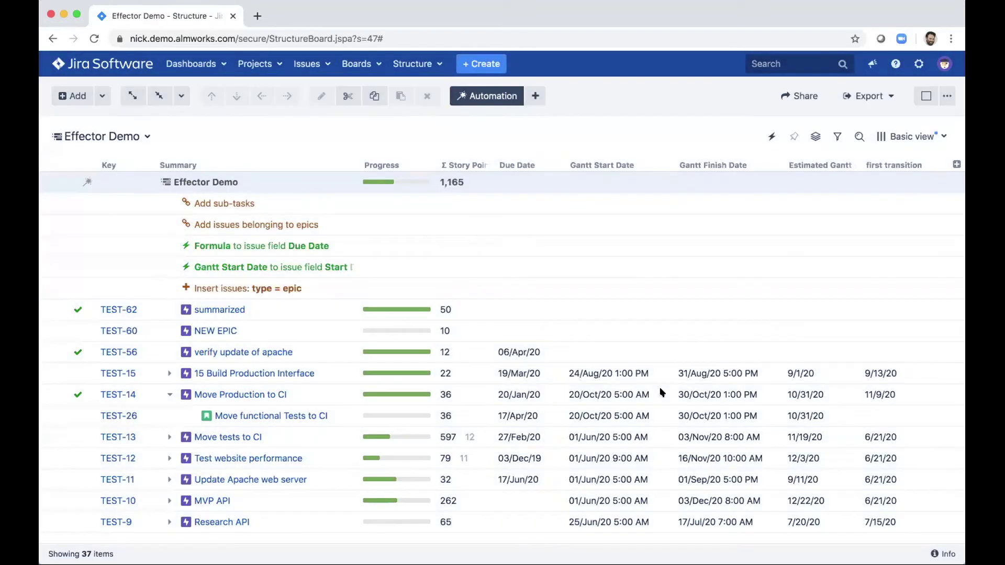
Step: Switch the board layout to Gantt Chart so it appears beside the grid
{"action": "left_click", "coordinate": [948, 96]}
{"action": "left_click", "coordinate": [865, 217]}
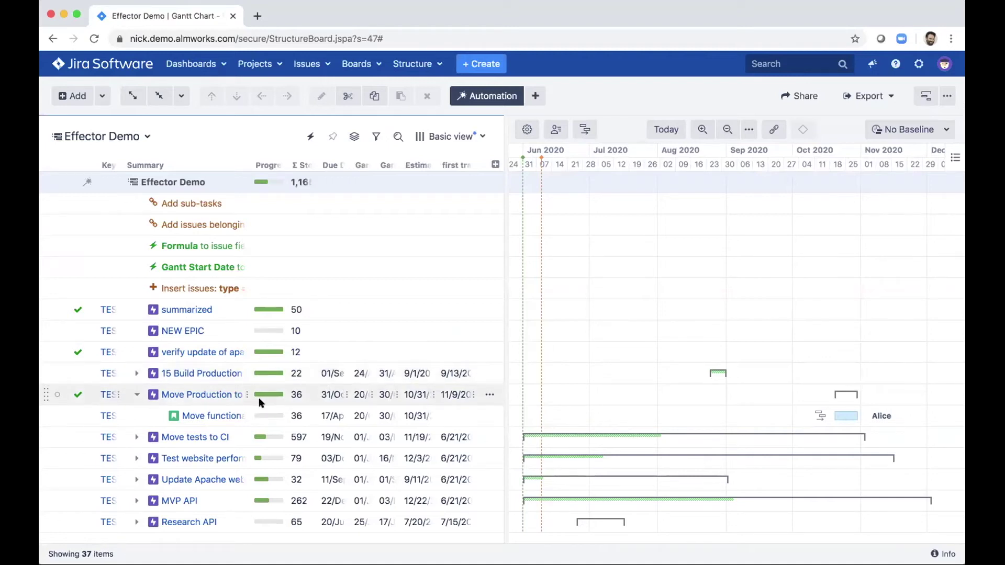
Step: Expand Move tests to CI from the keyboard and scroll down to its stories' Gantt bars
{"action": "mouse_move", "coordinate": [259, 398]}
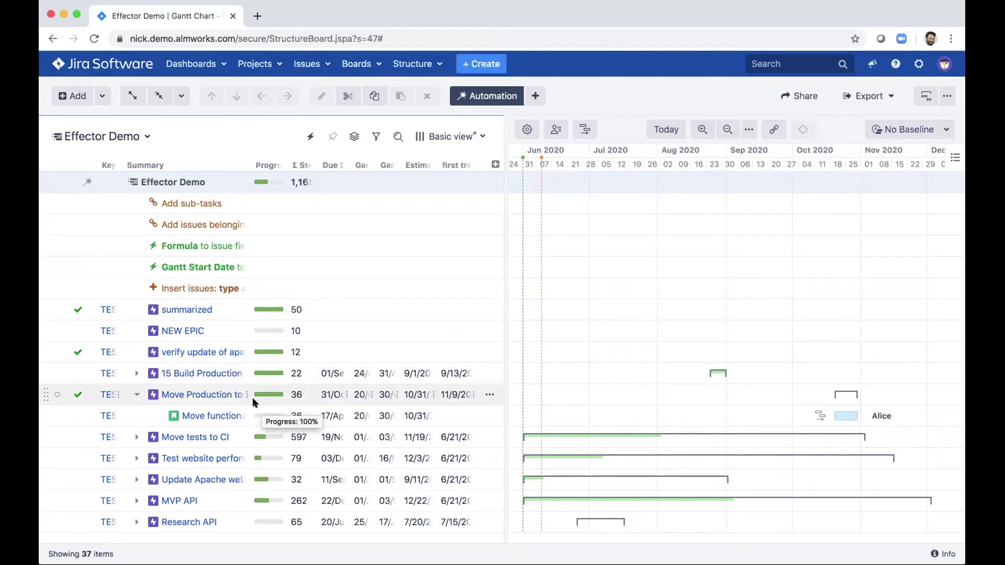
{"action": "key", "text": "Down"}
{"action": "key", "text": "Down"}
{"action": "key", "text": "Right"}
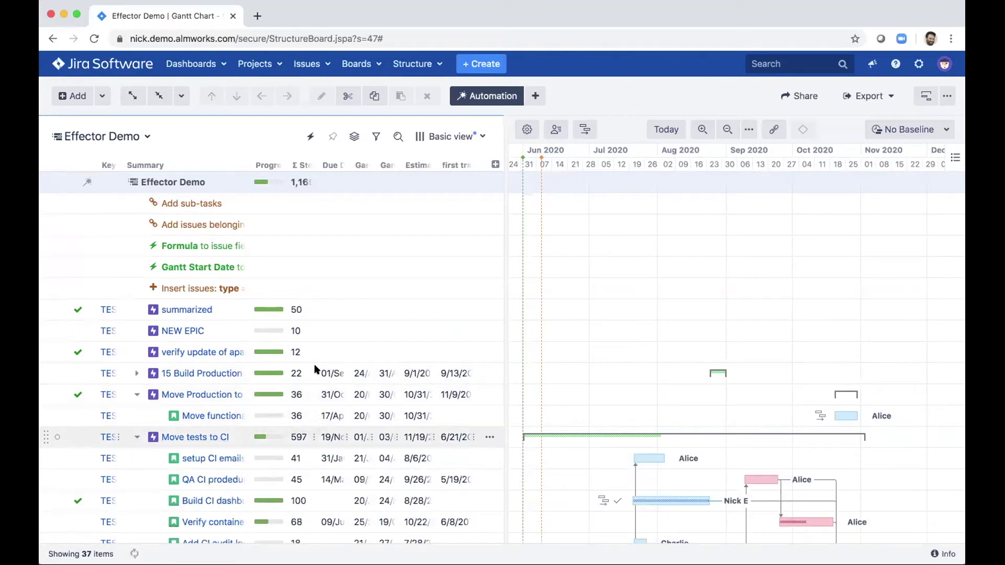
{"action": "scroll", "coordinate": [317, 369], "scroll_direction": "down", "scroll_amount": 3}
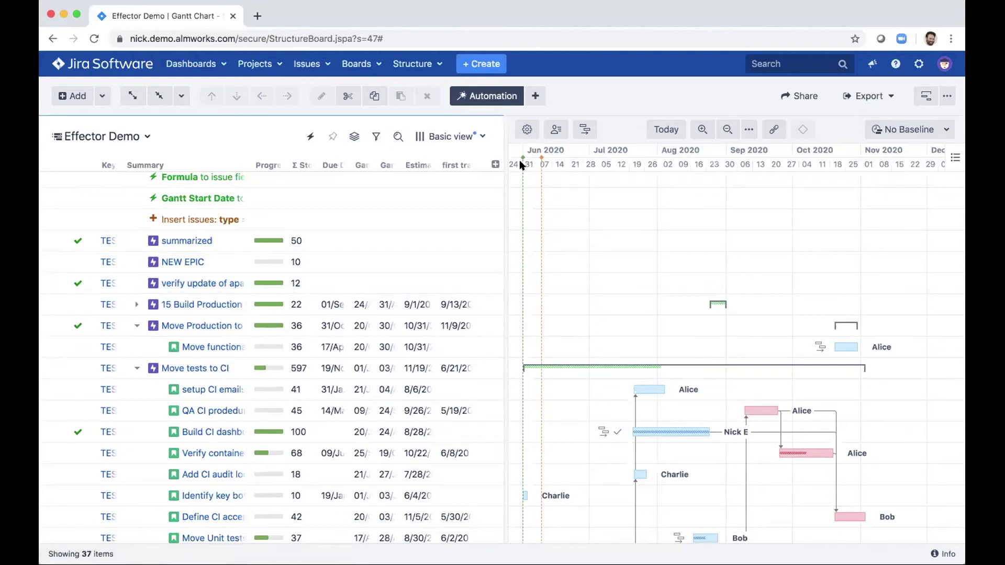
Step: Scroll down, left and back up through the Effector Demo structure to review both effectors and the epics
{"action": "mouse_move", "coordinate": [521, 160]}
{"action": "scroll", "coordinate": [653, 412], "scroll_direction": "down", "scroll_amount": 3}
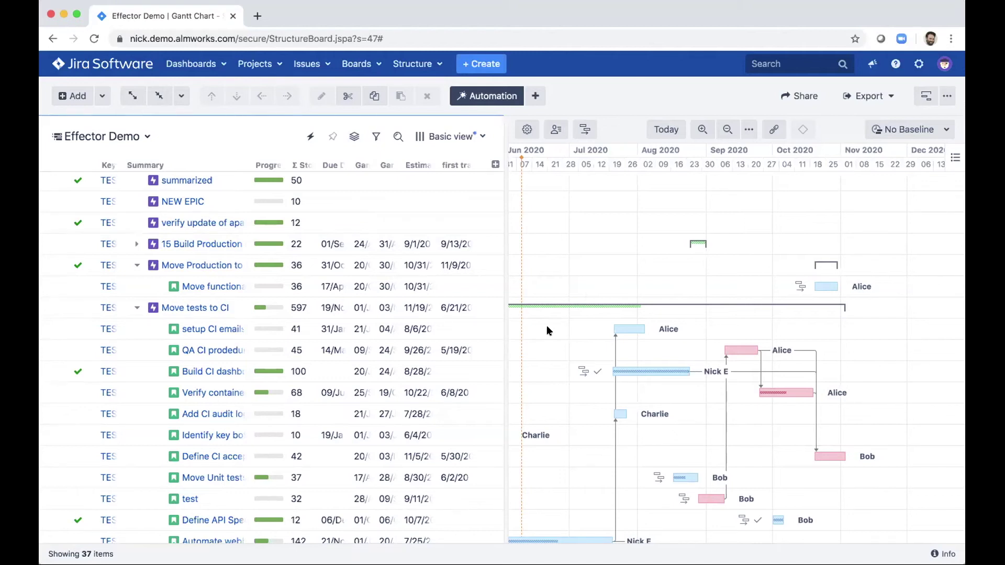
{"action": "scroll", "coordinate": [547, 331], "scroll_direction": "left", "scroll_amount": 5}
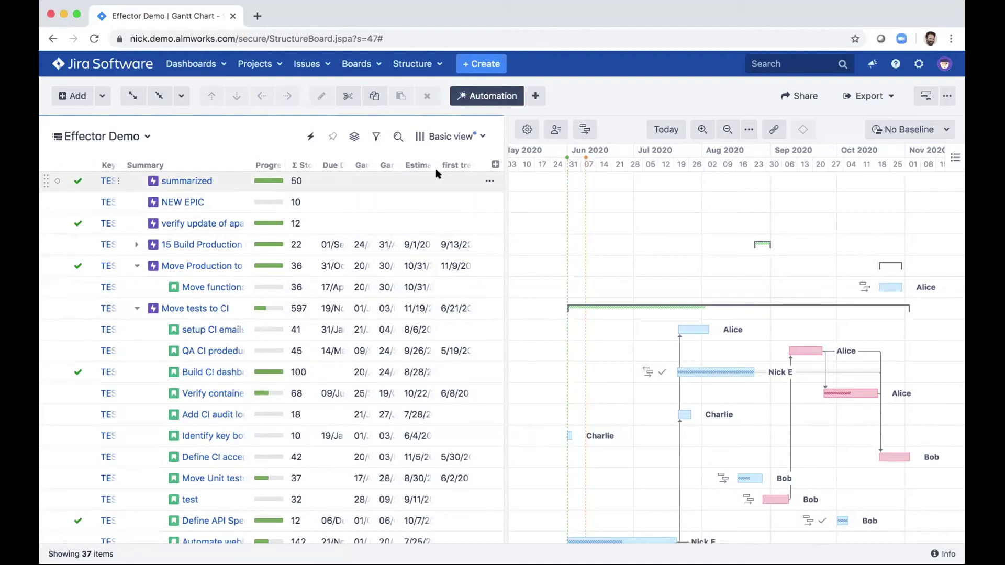
{"action": "scroll", "coordinate": [359, 210], "scroll_direction": "up", "scroll_amount": 5}
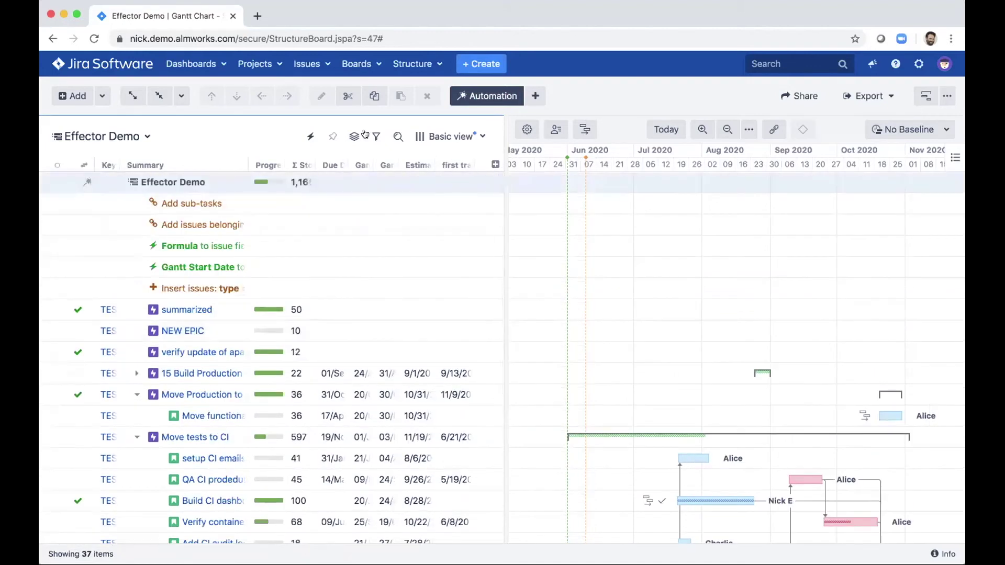
Step: Add an Attribute to Issue Field effector that reads the first transition formula
{"action": "left_click", "coordinate": [536, 96]}
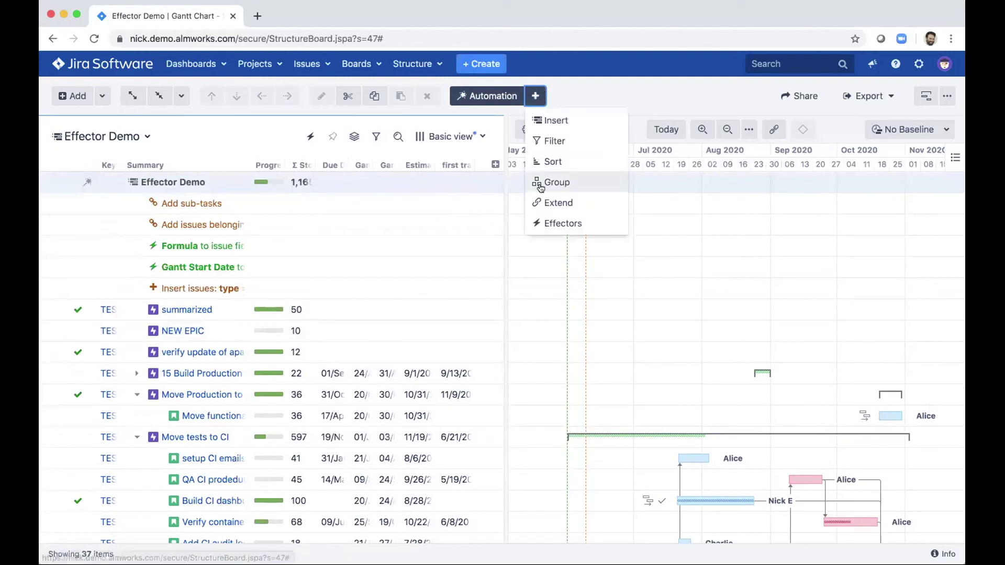
{"action": "left_click", "coordinate": [545, 222]}
{"action": "left_click", "coordinate": [553, 118]}
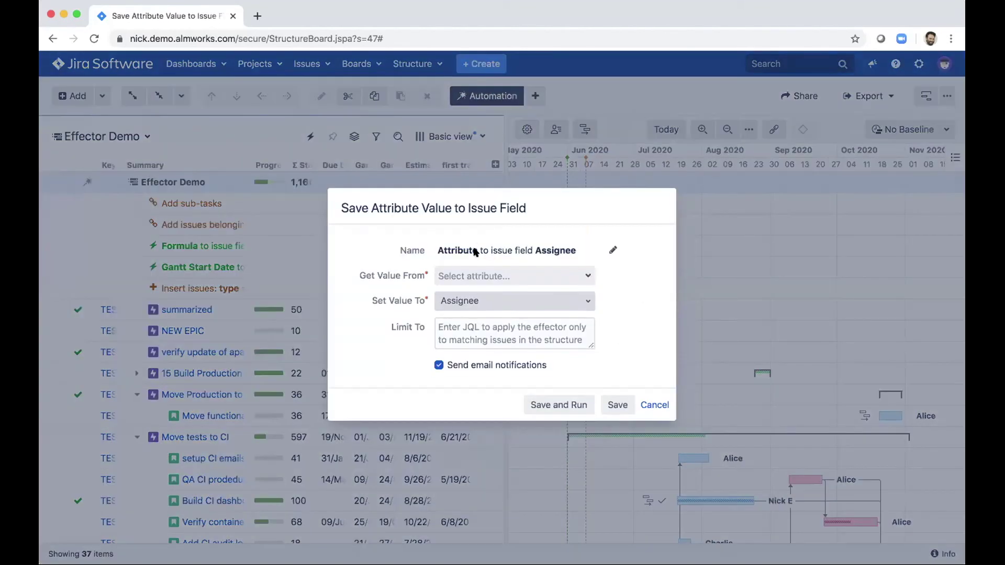
{"action": "left_click", "coordinate": [478, 278]}
{"action": "type", "text": "ir"}
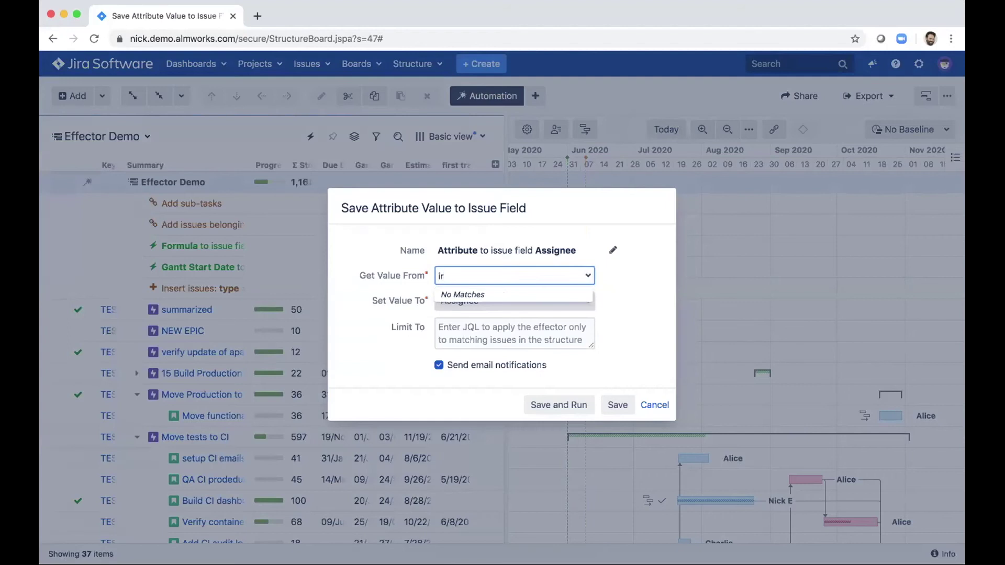
{"action": "key", "text": "BackSpace"}
{"action": "key", "text": "BackSpace"}
{"action": "type", "text": "fir"}
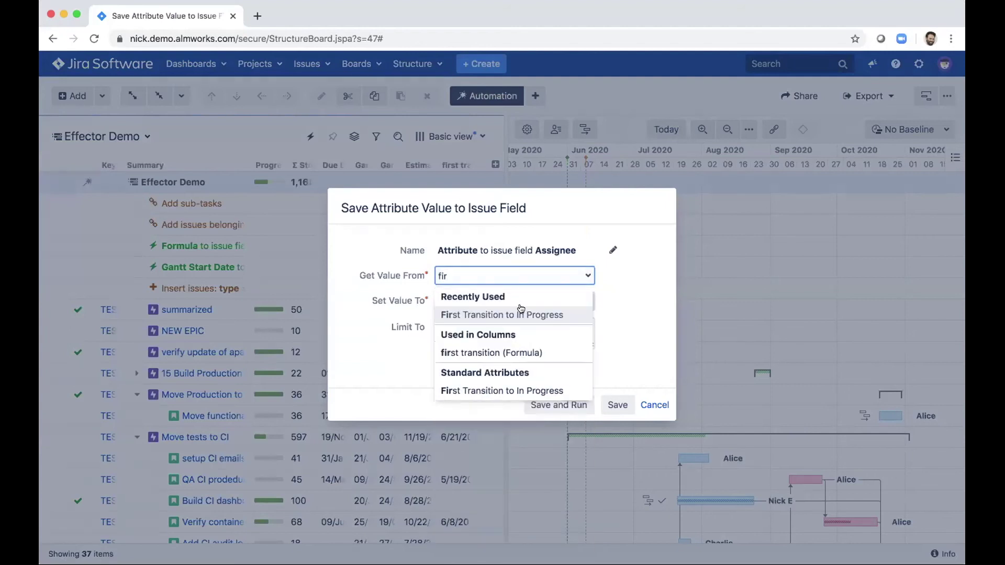
{"action": "left_click", "coordinate": [512, 352]}
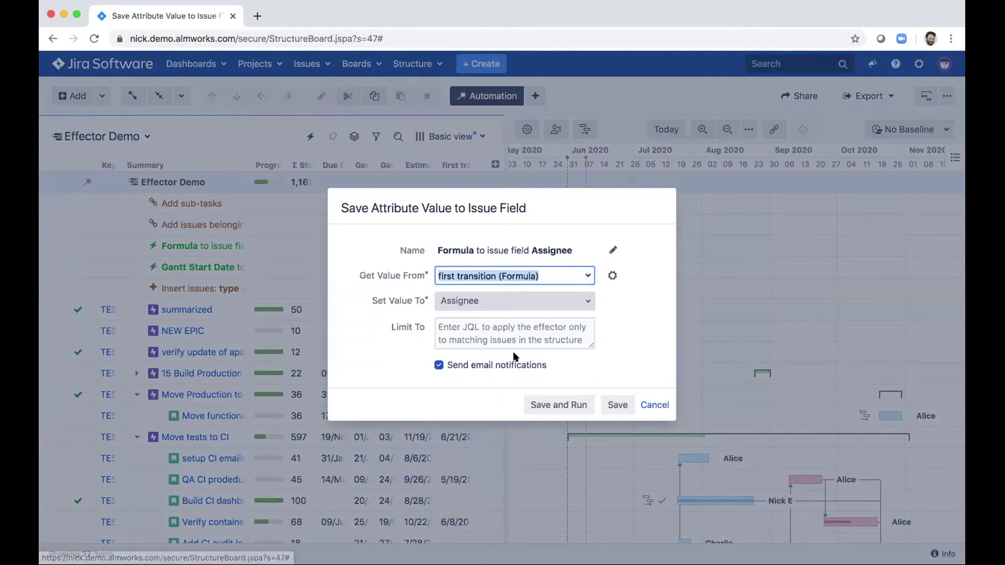
Step: Write the value into Start Date, limited to 'type in (Story, Task) and project = test'
{"action": "left_click", "coordinate": [511, 307]}
{"action": "scroll", "coordinate": [490, 416], "scroll_direction": "down", "scroll_amount": 2}
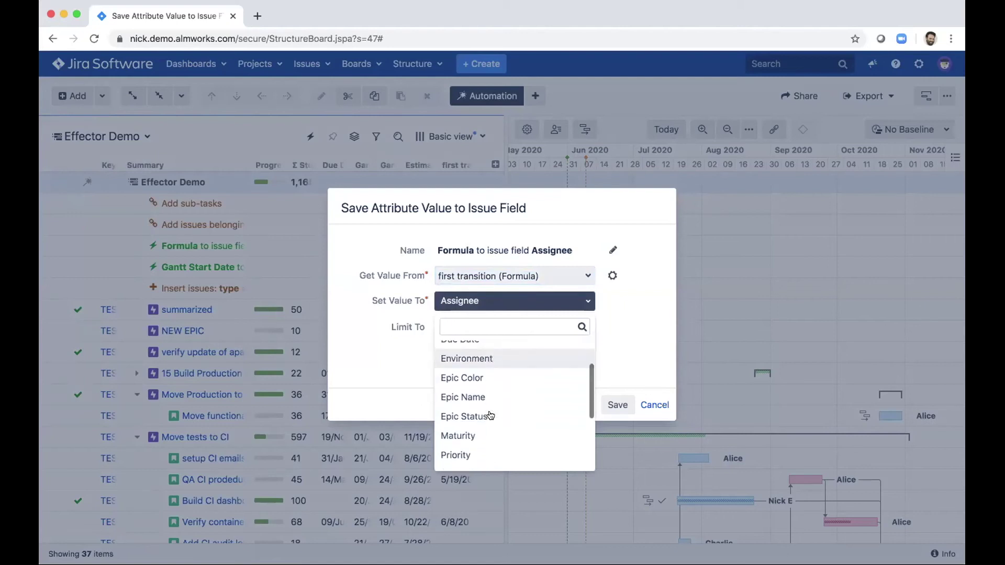
{"action": "type", "text": "start"}
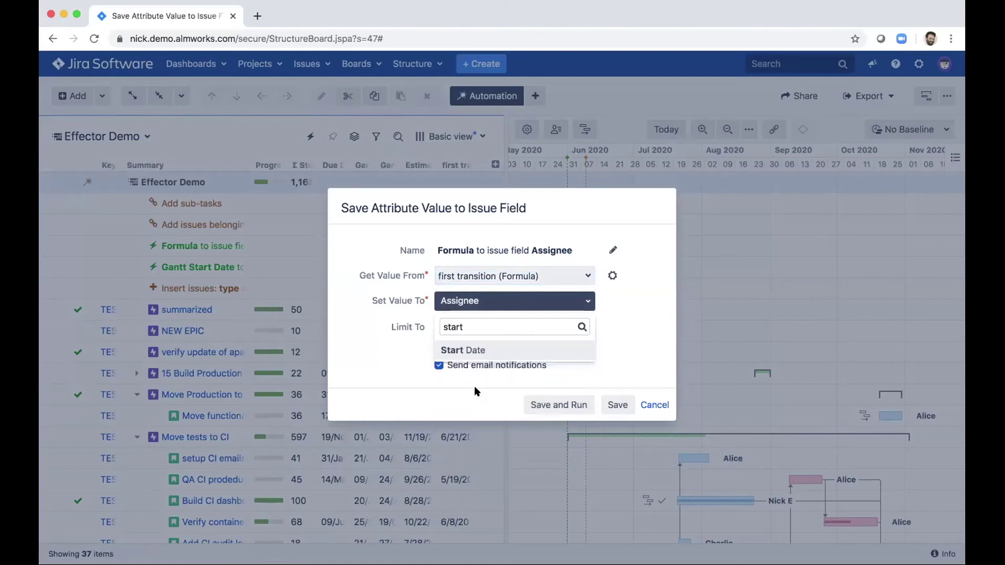
{"action": "left_click", "coordinate": [483, 351]}
{"action": "left_click", "coordinate": [496, 329]}
{"action": "type", "text": "t"}
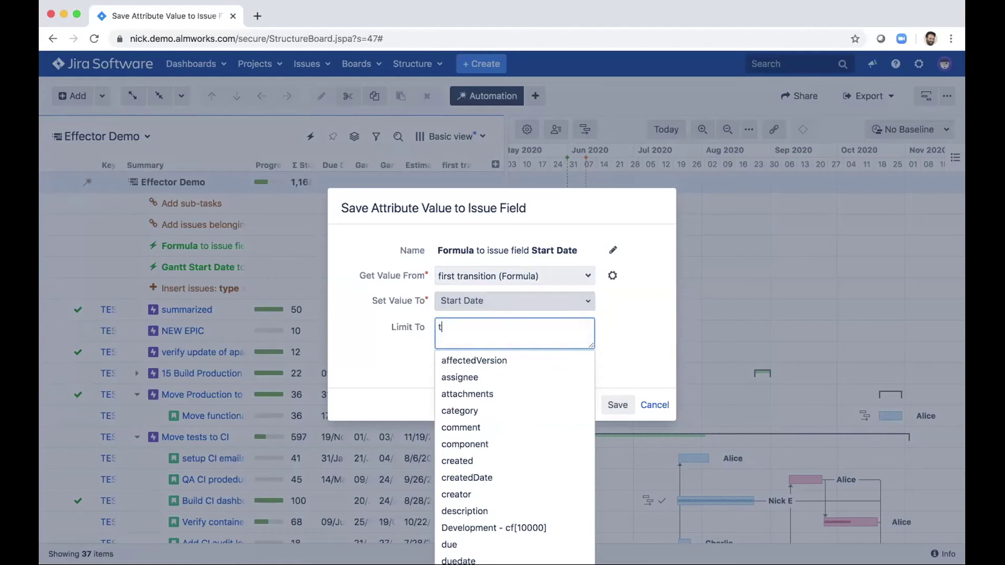
{"action": "type", "text": "ype in"}
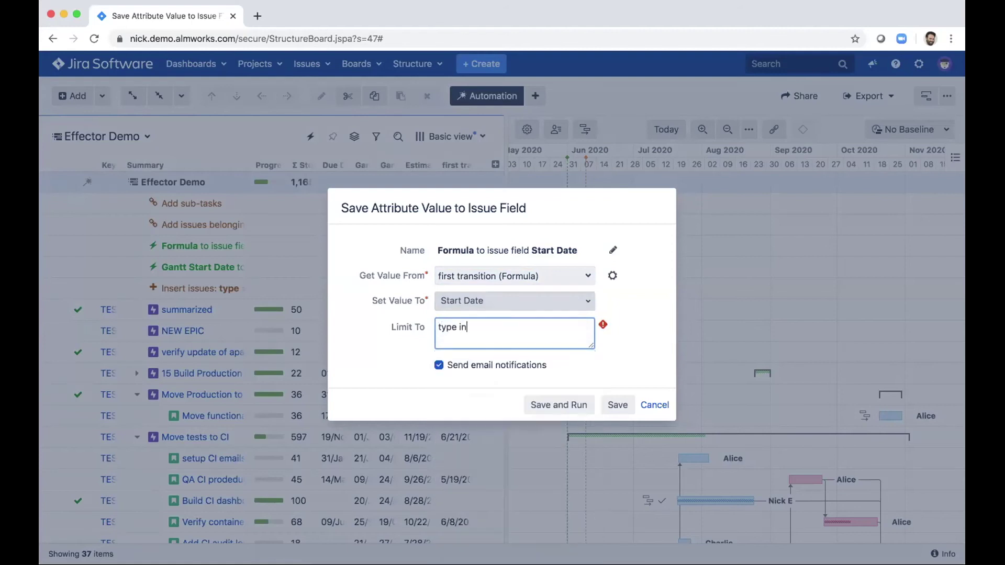
{"action": "type", "text": " (stoy"}
{"action": "key", "text": "BackSpace"}
{"action": "type", "text": "ry, "}
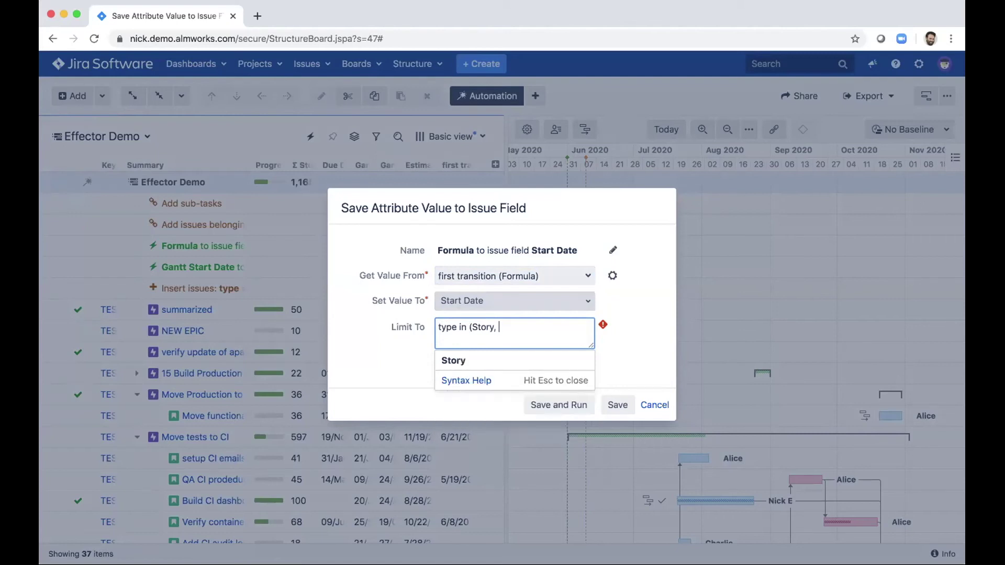
{"action": "type", "text": "Task) "}
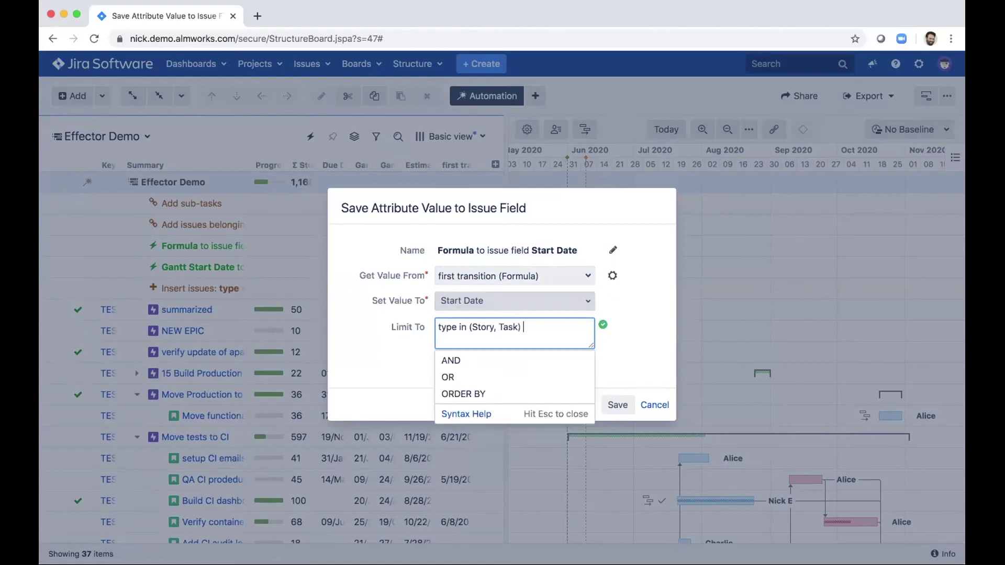
{"action": "type", "text": "and pro"}
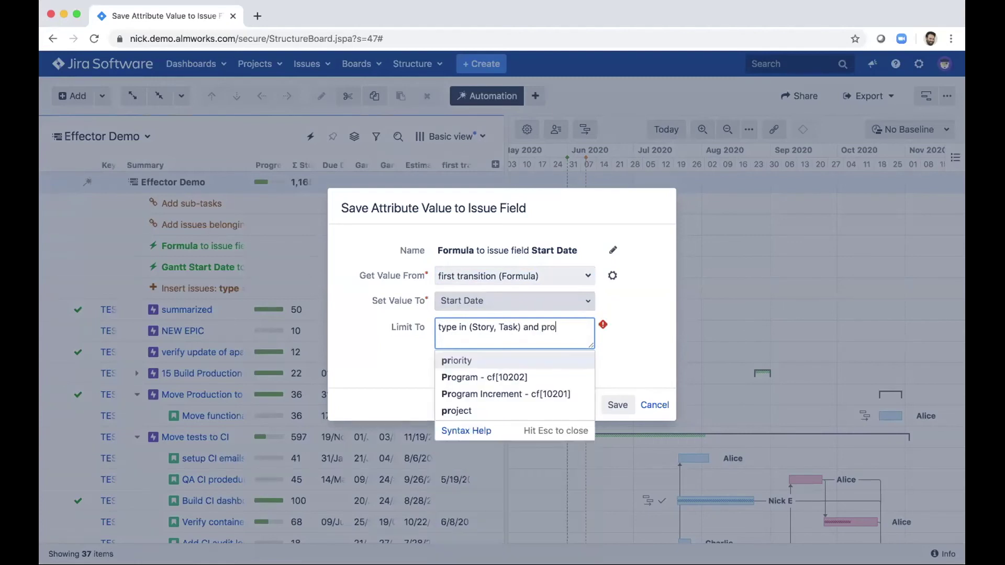
{"action": "type", "text": "ject = test"}
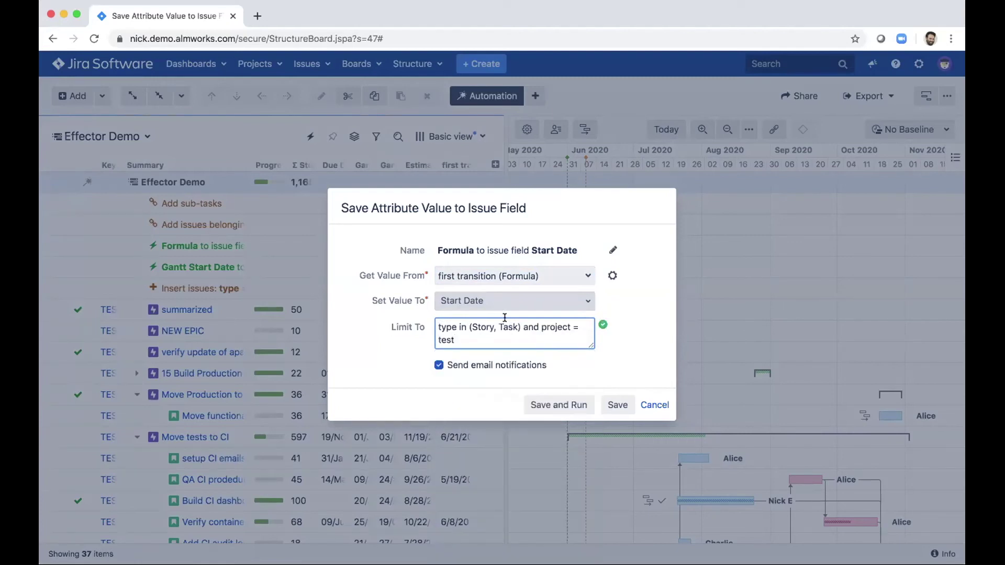
Step: Save and run the effector, apply all 11 Start Date changes, and acknowledge the report
{"action": "left_click", "coordinate": [579, 403]}
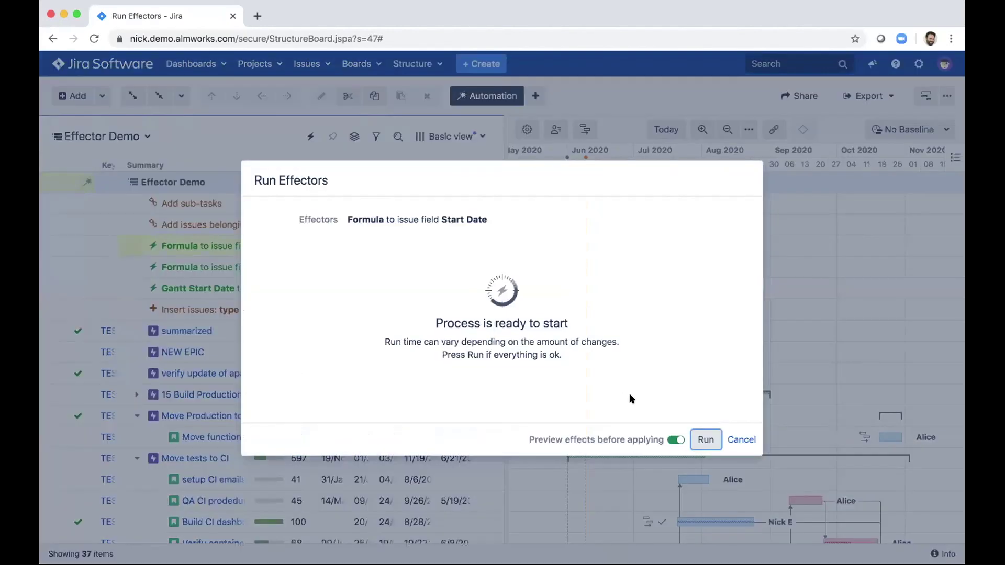
{"action": "left_click", "coordinate": [705, 440]}
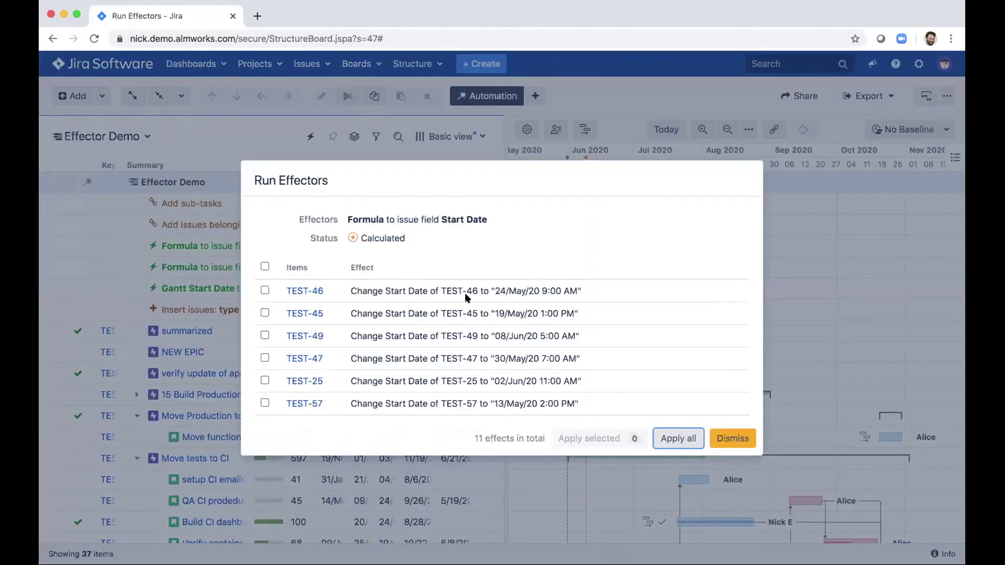
{"action": "scroll", "coordinate": [466, 294], "scroll_direction": "down", "scroll_amount": 3}
{"action": "scroll", "coordinate": [457, 346], "scroll_direction": "down", "scroll_amount": 1}
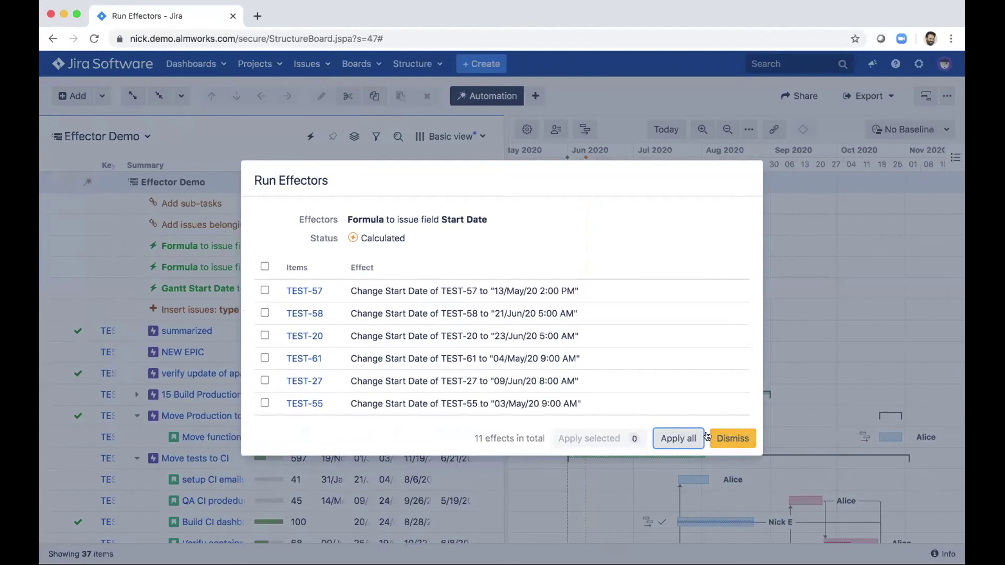
{"action": "left_click", "coordinate": [680, 437]}
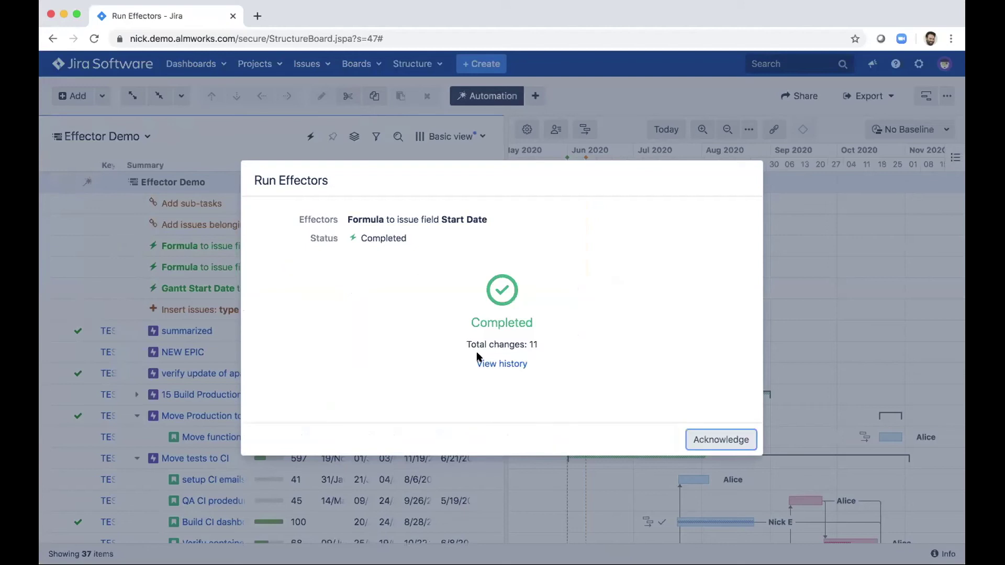
{"action": "left_click", "coordinate": [713, 438]}
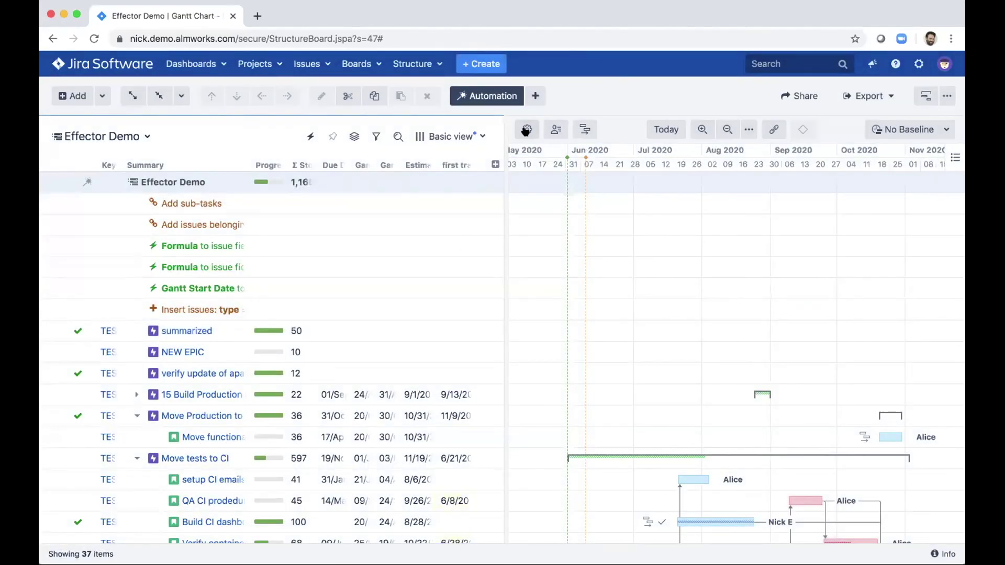
Step: Delete New Slice from the Default Gantt configuration and save the Gantt settings
{"action": "left_click", "coordinate": [526, 130]}
{"action": "left_click", "coordinate": [789, 347]}
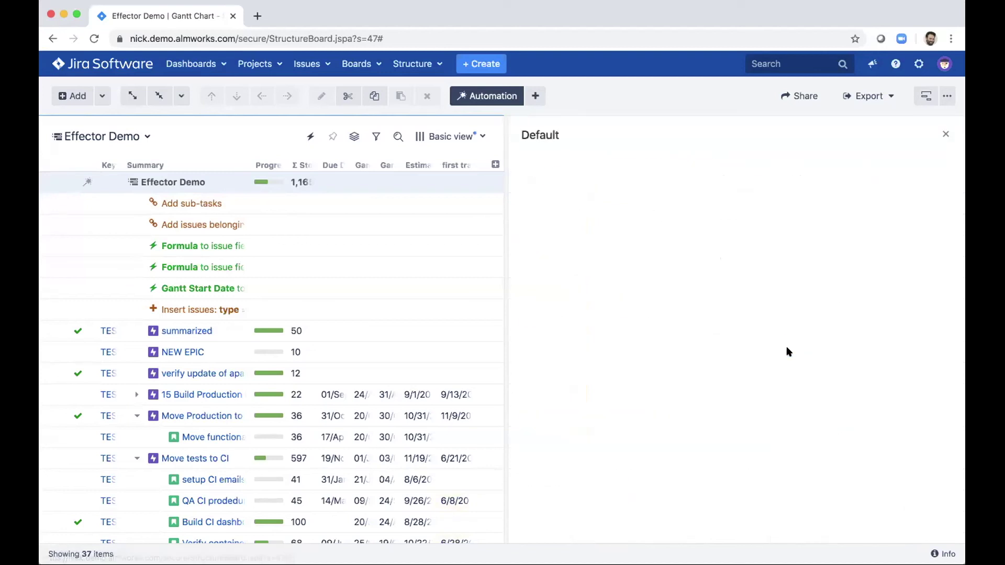
{"action": "left_click", "coordinate": [564, 298]}
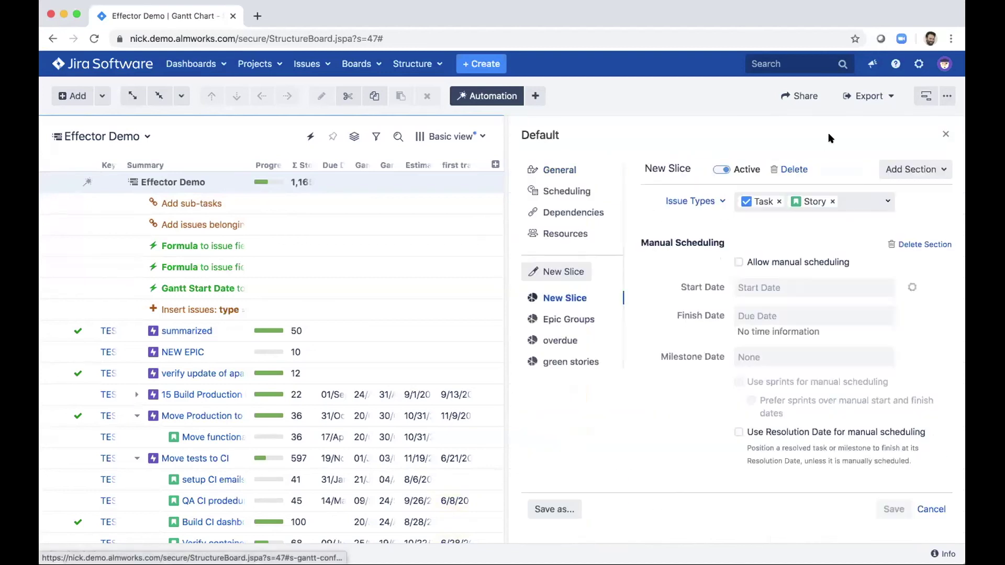
{"action": "left_click", "coordinate": [794, 169]}
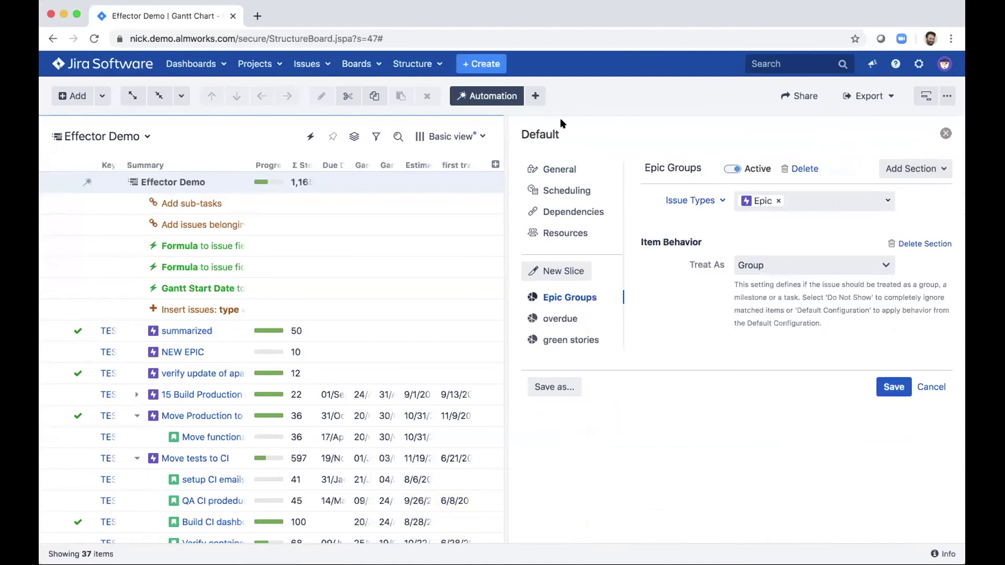
{"action": "left_click", "coordinate": [884, 387]}
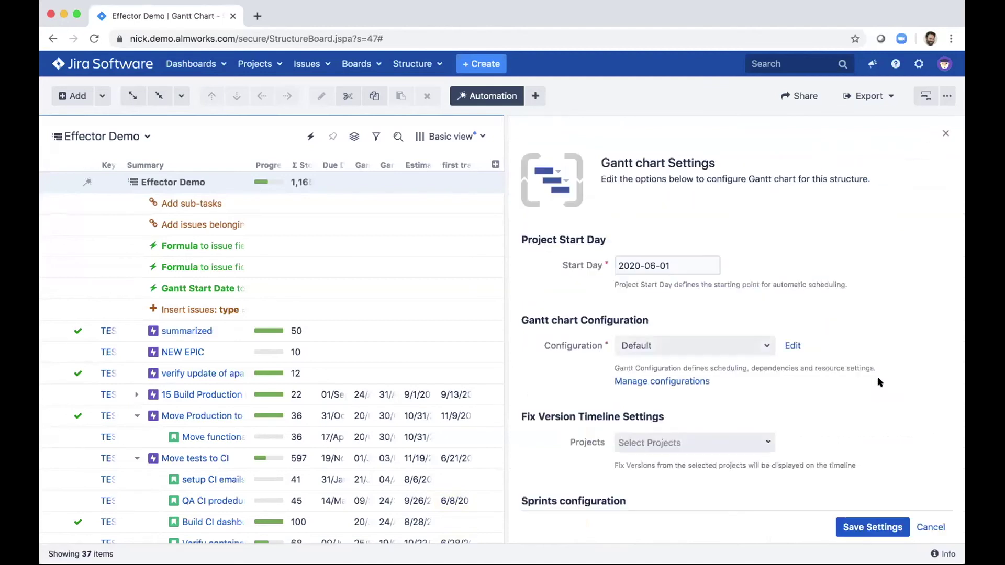
{"action": "left_click", "coordinate": [858, 526]}
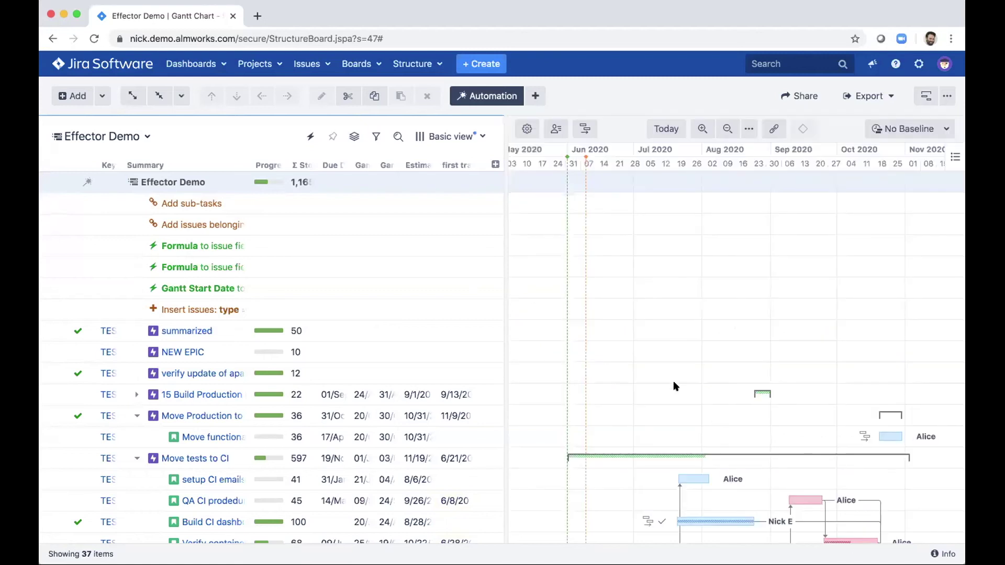
Step: Scroll the Gantt chart to review the story and task bars at their May–June 2020 start dates
{"action": "scroll", "coordinate": [592, 375], "scroll_direction": "down", "scroll_amount": 6}
{"action": "scroll", "coordinate": [592, 375], "scroll_direction": "left", "scroll_amount": 3}
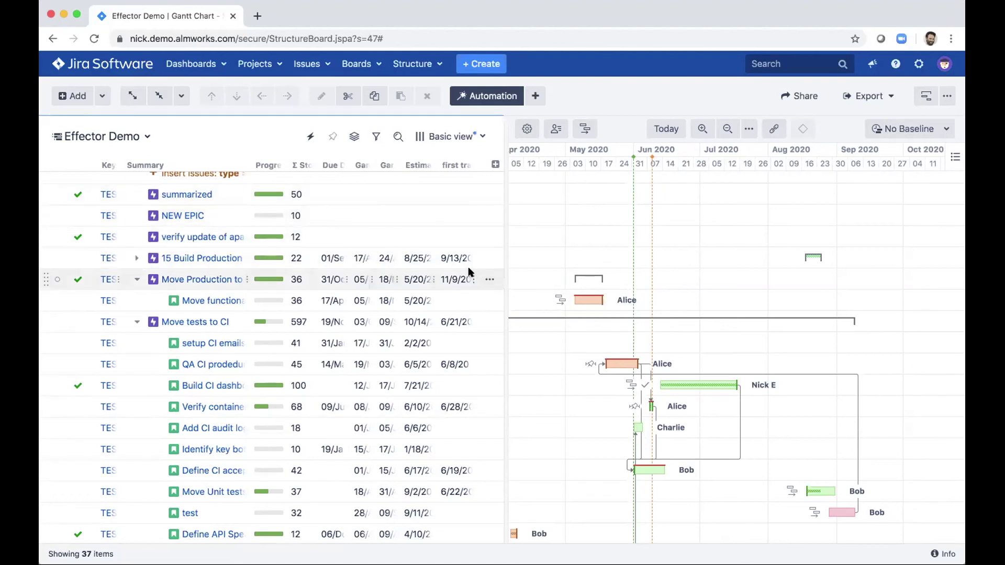
{"action": "scroll", "coordinate": [447, 239], "scroll_direction": "up", "scroll_amount": 5}
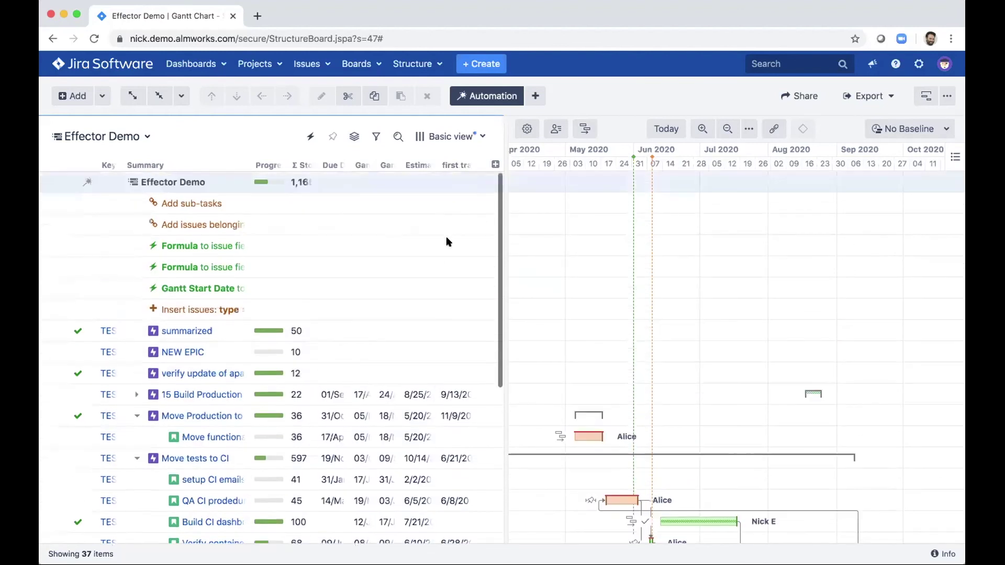